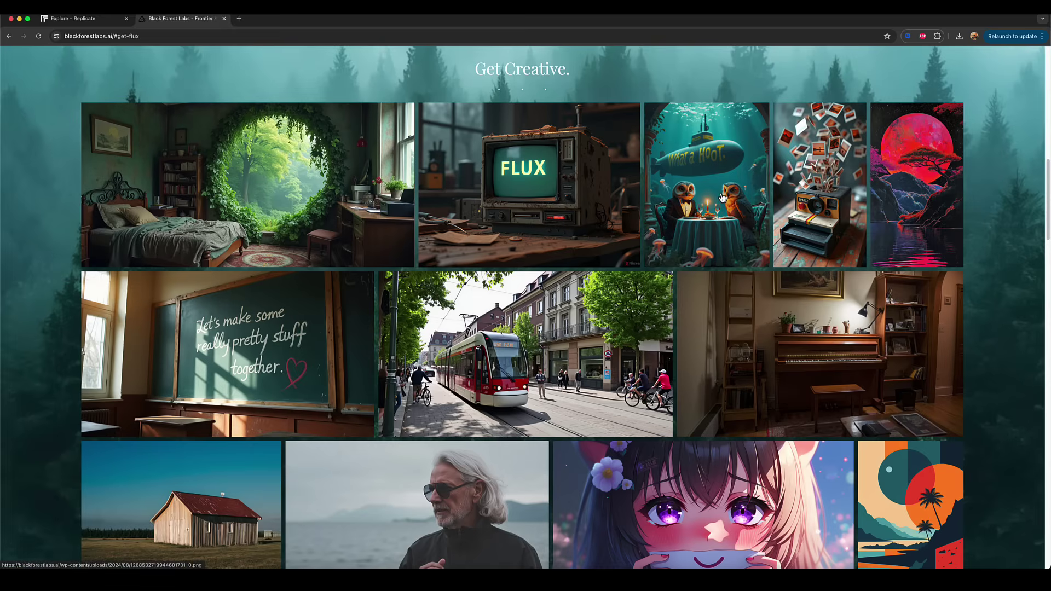
# - Scroll up to the FLUX.1 header of the Black Forest Labs page
pyautogui.scroll(2, 677, 198)
pyautogui.scroll(2, 677, 198)
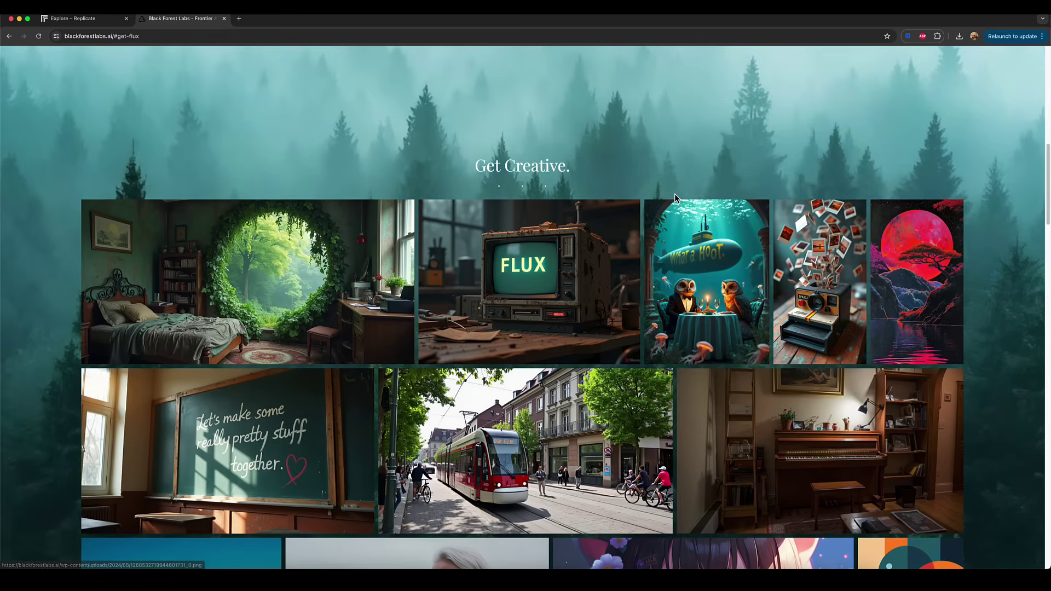
pyautogui.scroll(4, 675, 198)
pyautogui.scroll(1, 675, 198)
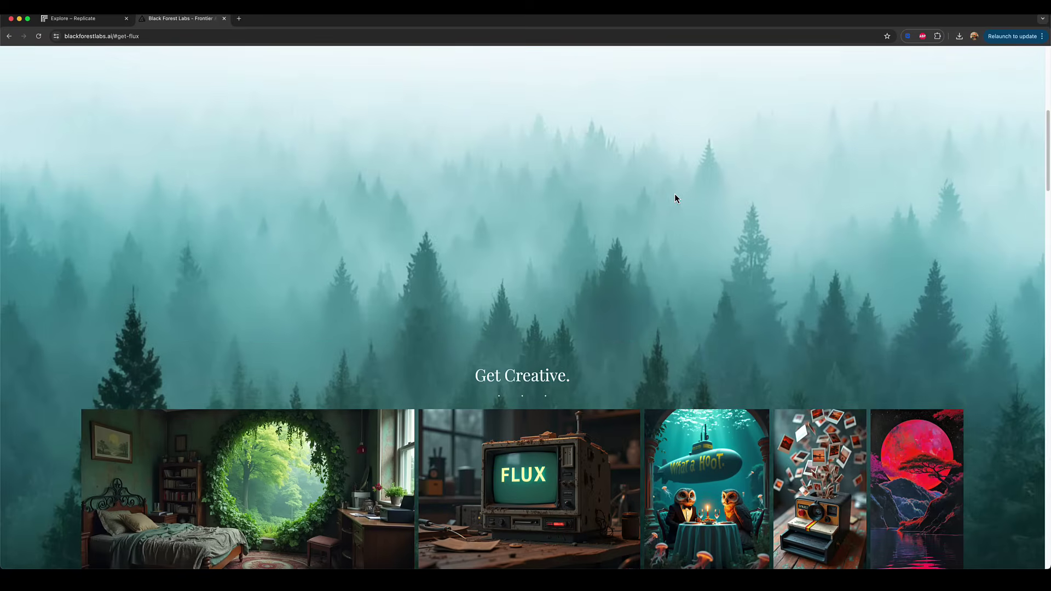
pyautogui.scroll(5, 675, 198)
pyautogui.scroll(3, 675, 197)
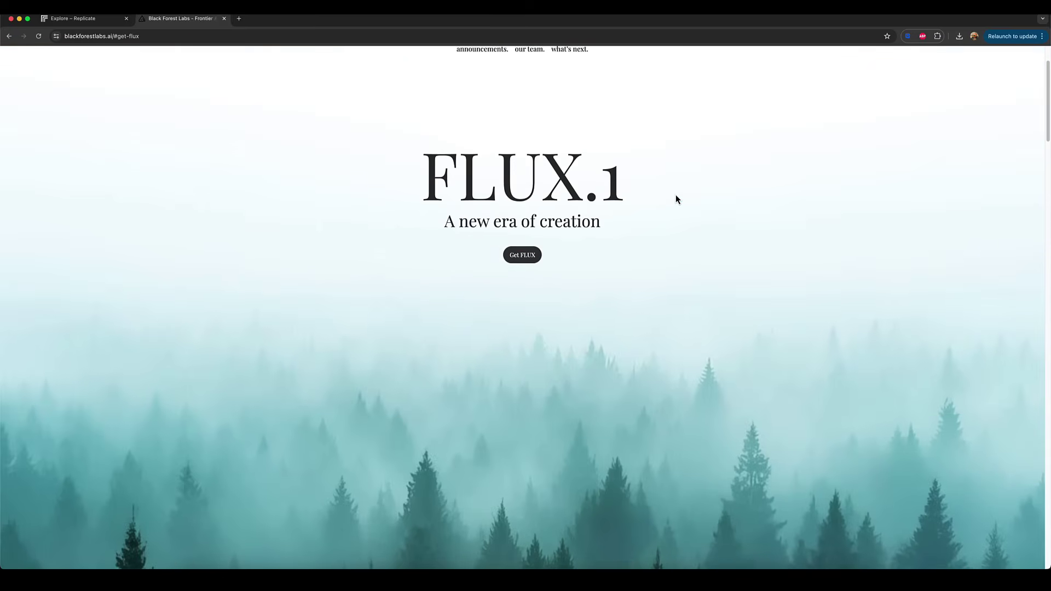
pyautogui.scroll(2, 676, 198)
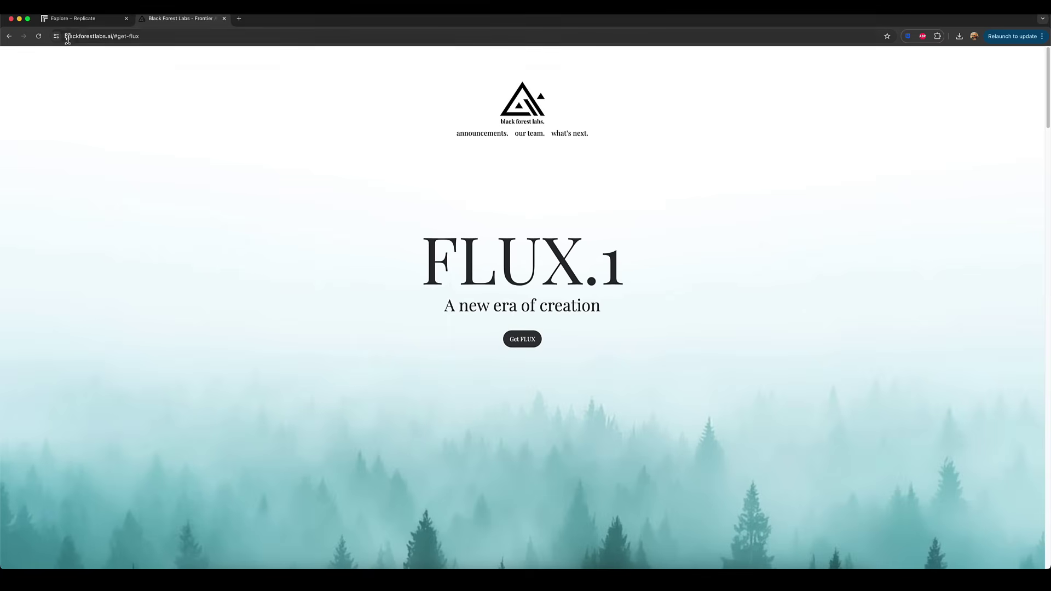
# - Browse down through the Get Creative sample gallery to the Get FLUX.1 section
pyautogui.scroll(-3, 653, 227)
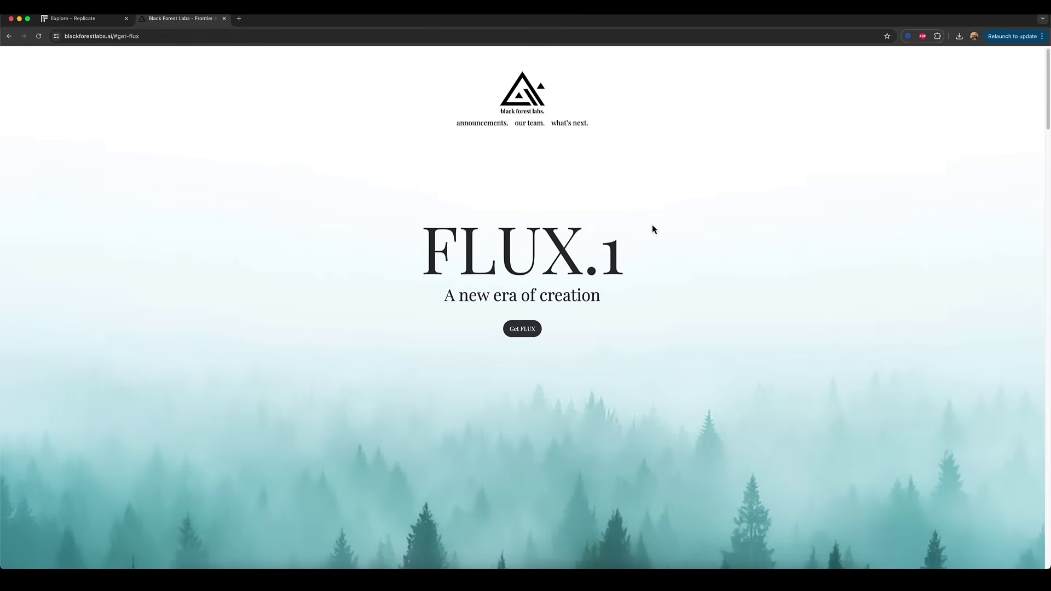
pyautogui.scroll(-10, 621, 206)
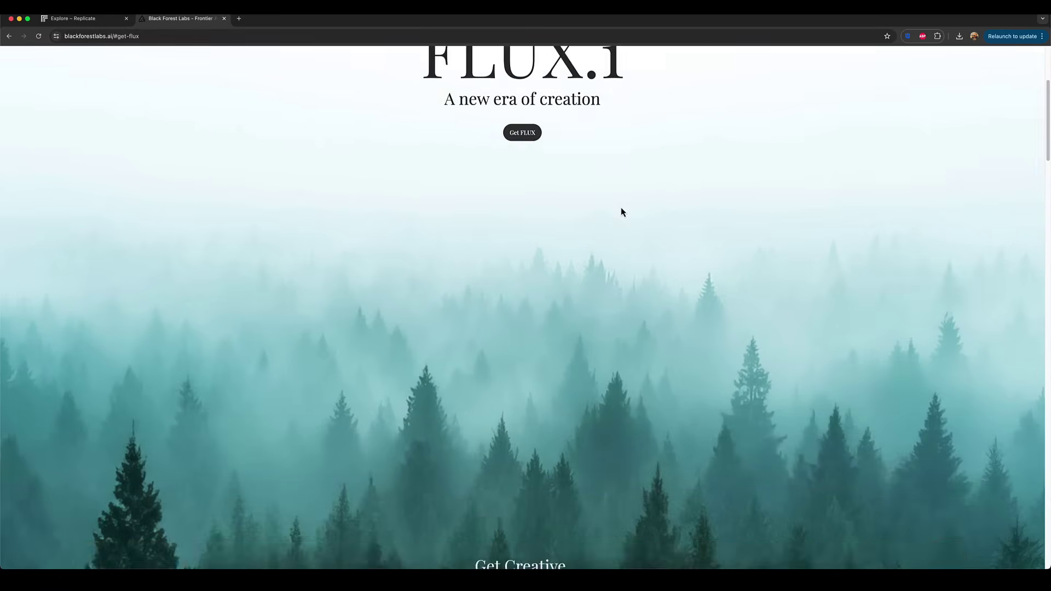
pyautogui.scroll(-3, 624, 213)
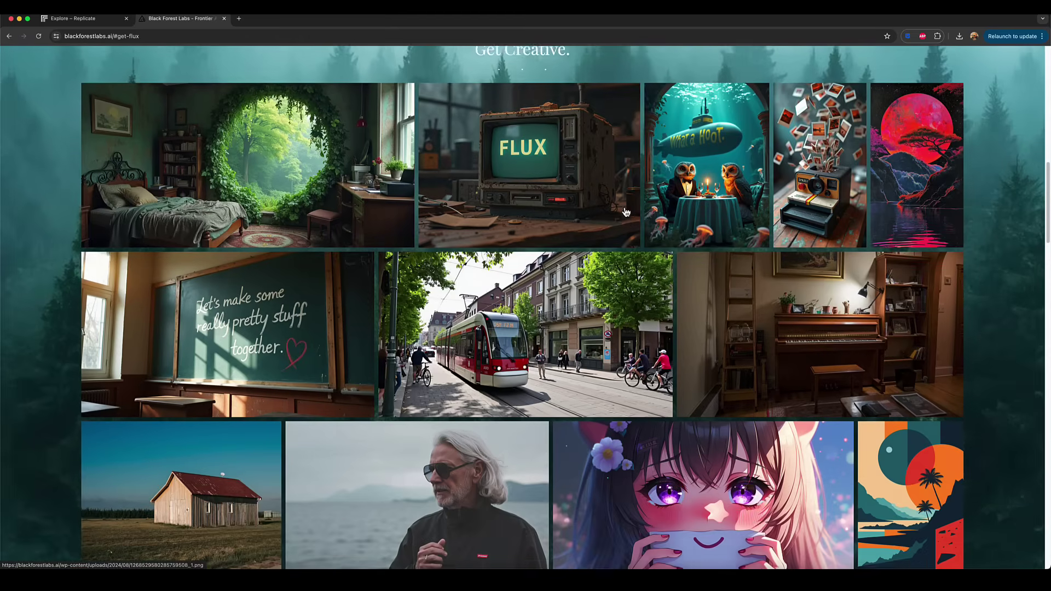
pyautogui.scroll(-5, 626, 212)
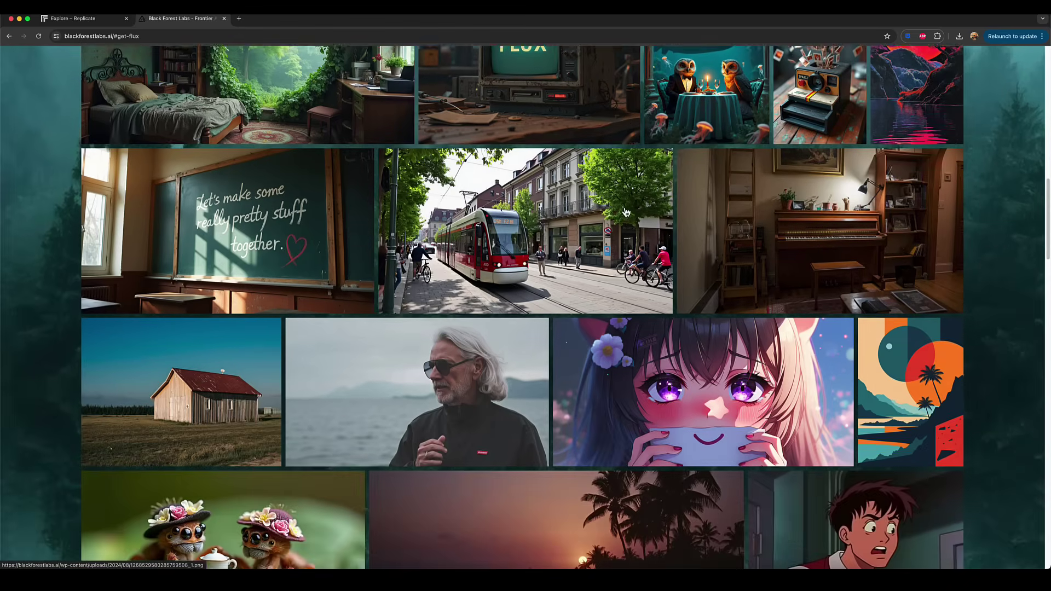
pyautogui.scroll(-2, 626, 212)
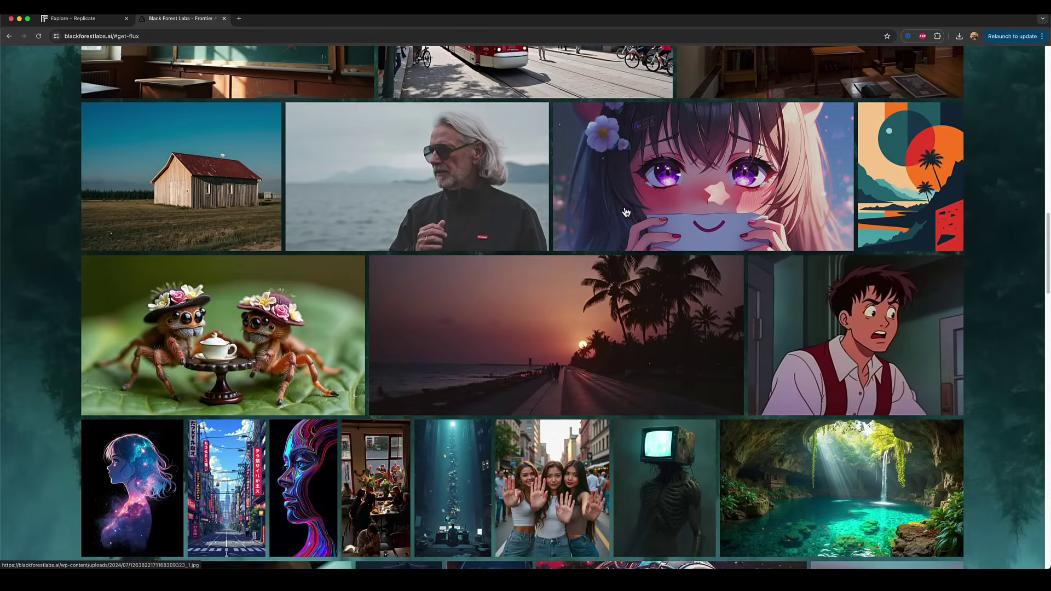
pyautogui.scroll(-4, 626, 212)
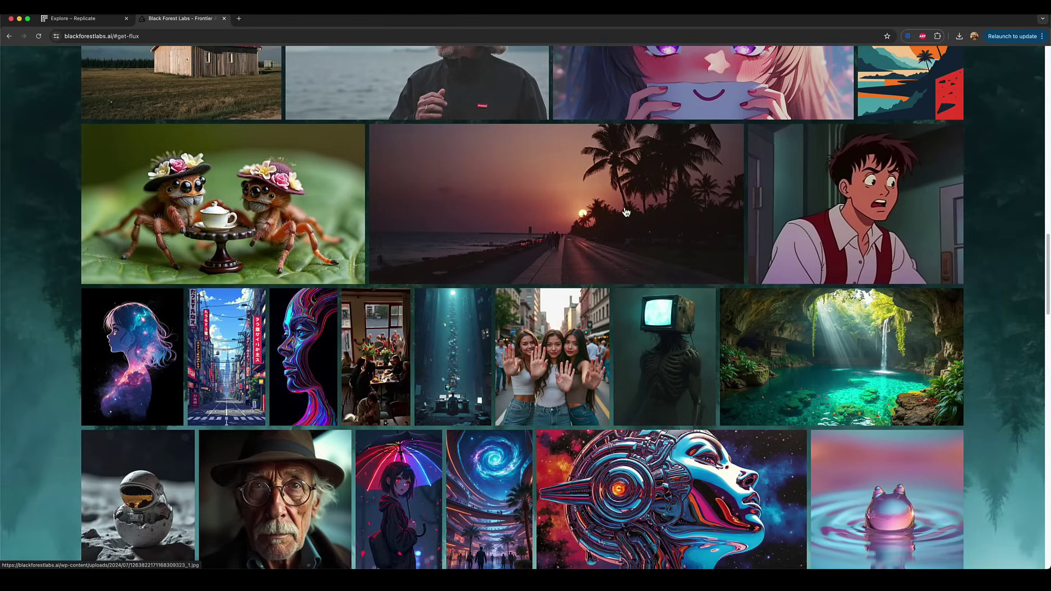
pyautogui.scroll(-1, 626, 213)
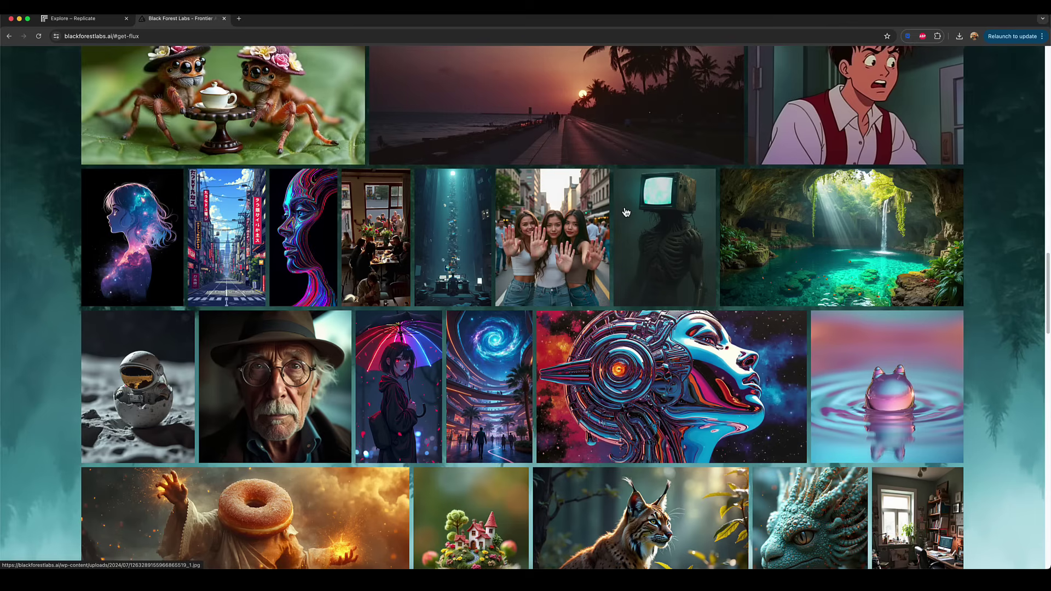
pyautogui.scroll(-3, 626, 212)
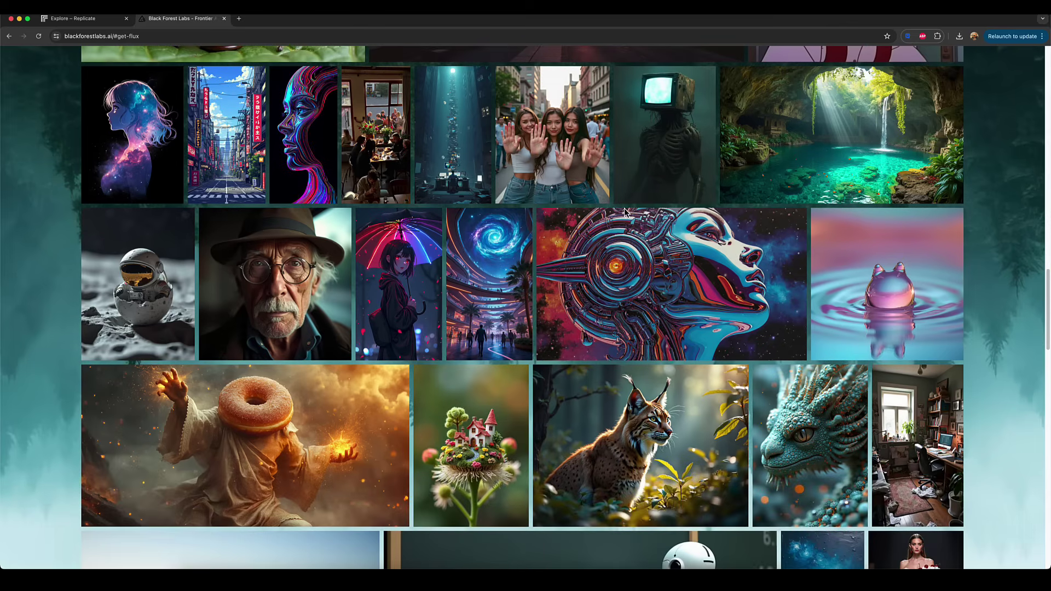
pyautogui.scroll(-3, 625, 212)
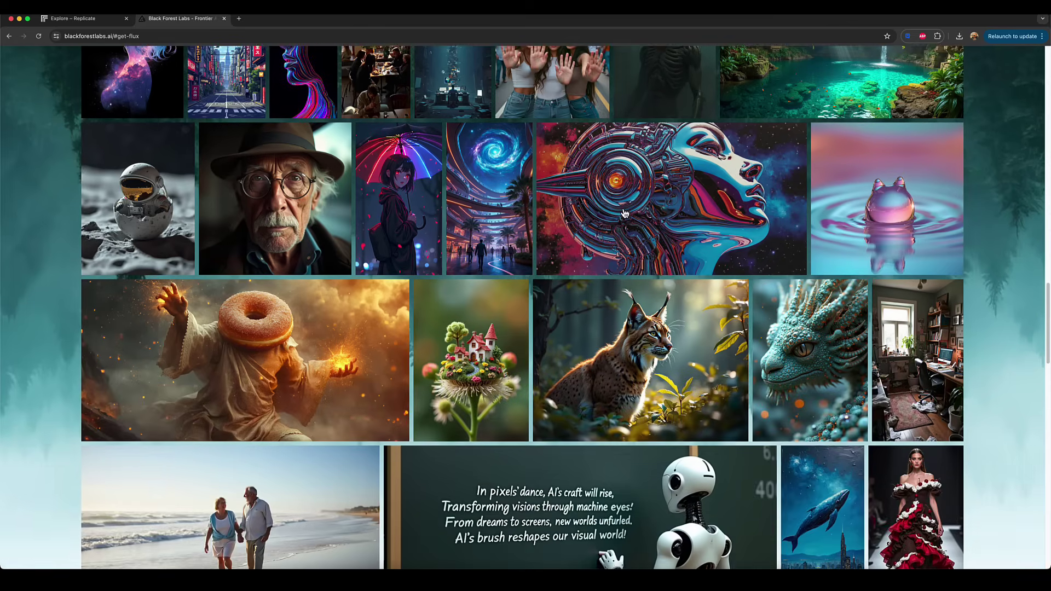
pyautogui.scroll(-3, 624, 212)
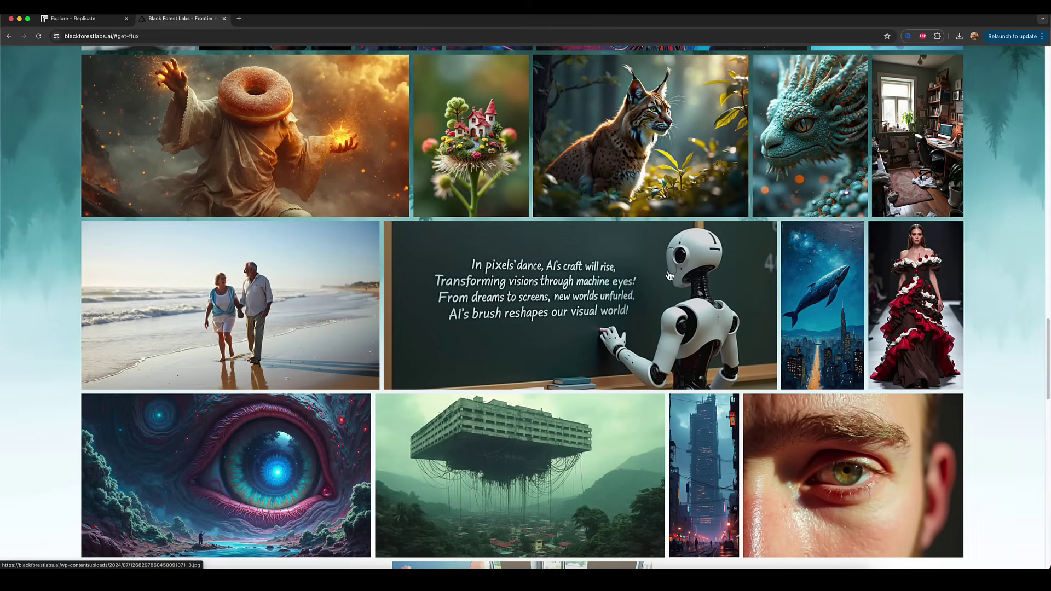
pyautogui.scroll(-5, 667, 275)
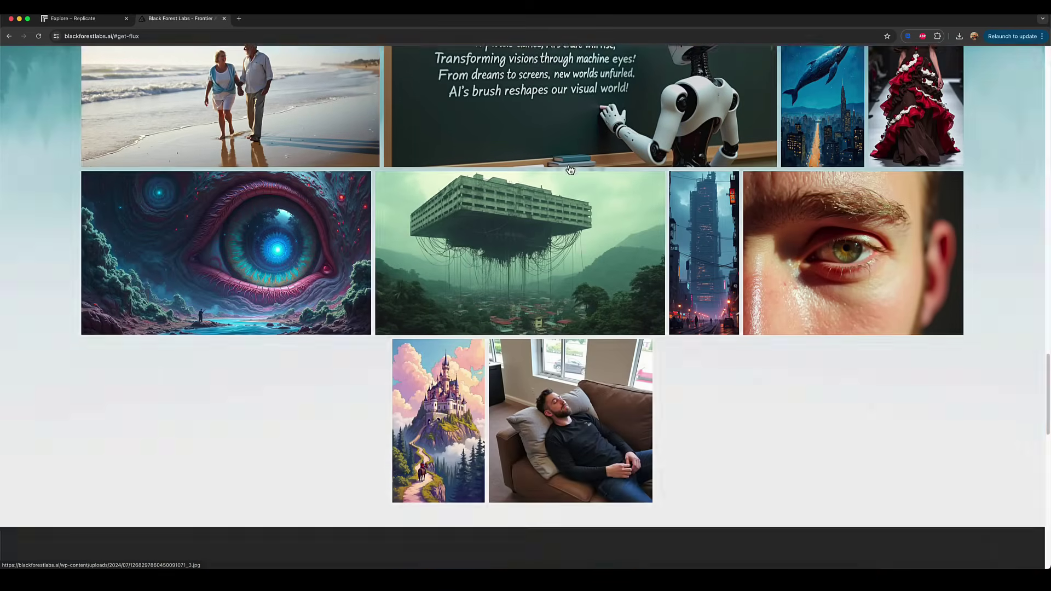
pyautogui.scroll(8, 570, 170)
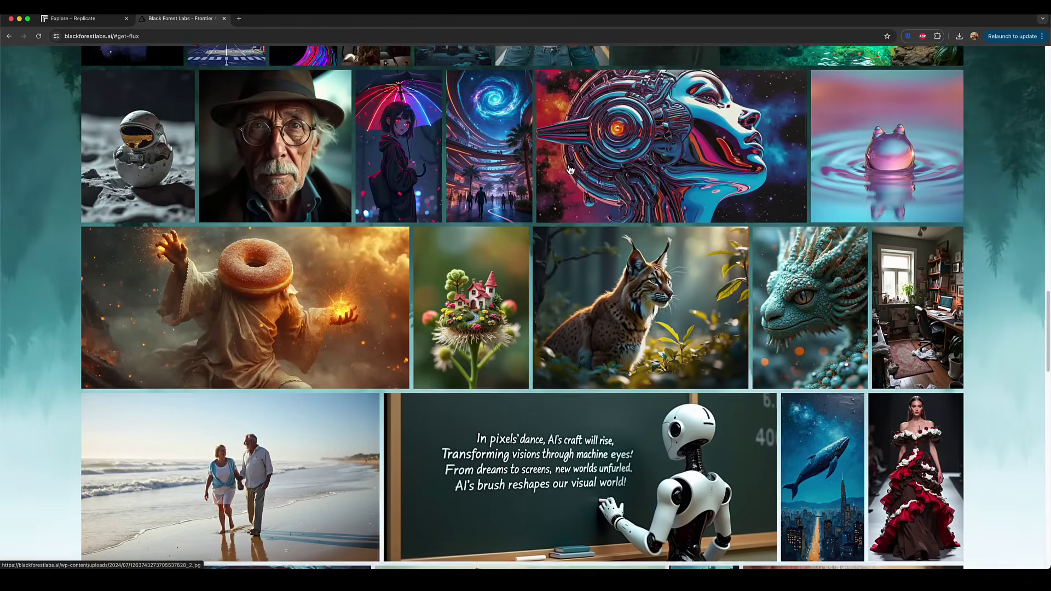
pyautogui.scroll(5, 570, 169)
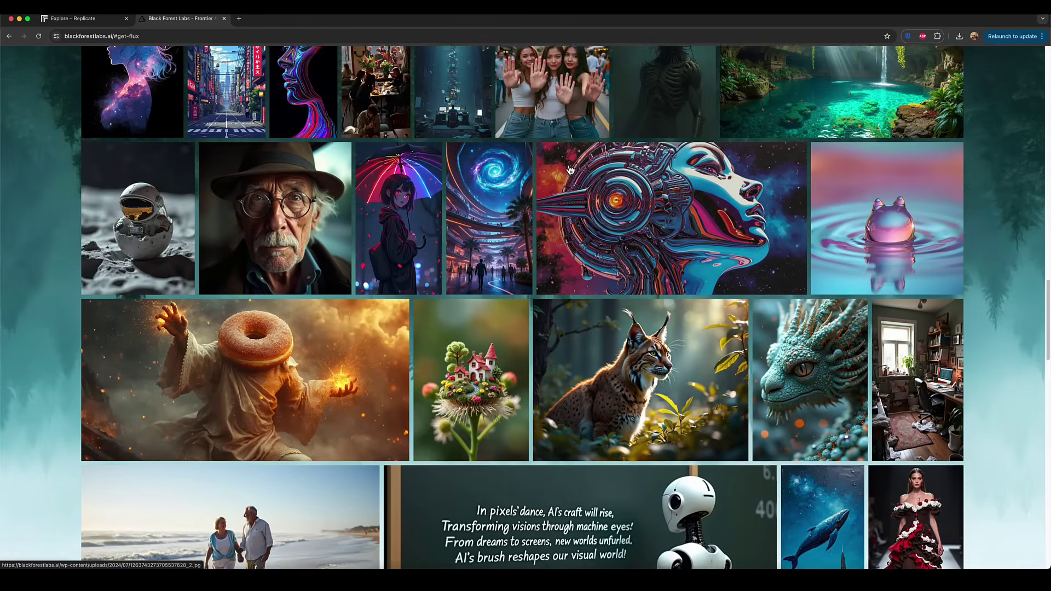
pyautogui.scroll(1, 569, 169)
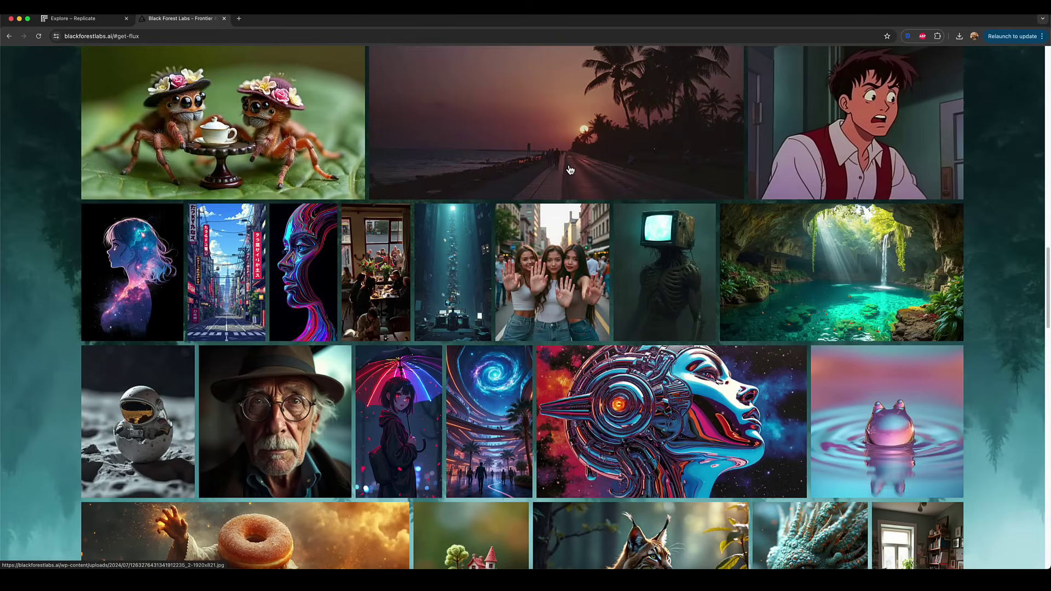
pyautogui.scroll(4, 569, 170)
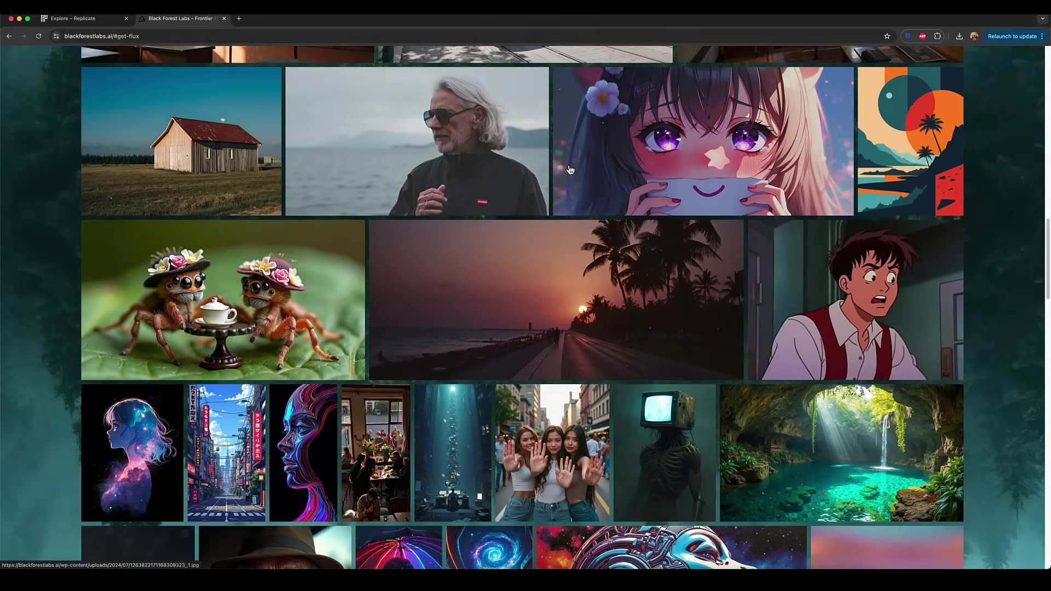
pyautogui.scroll(4, 570, 170)
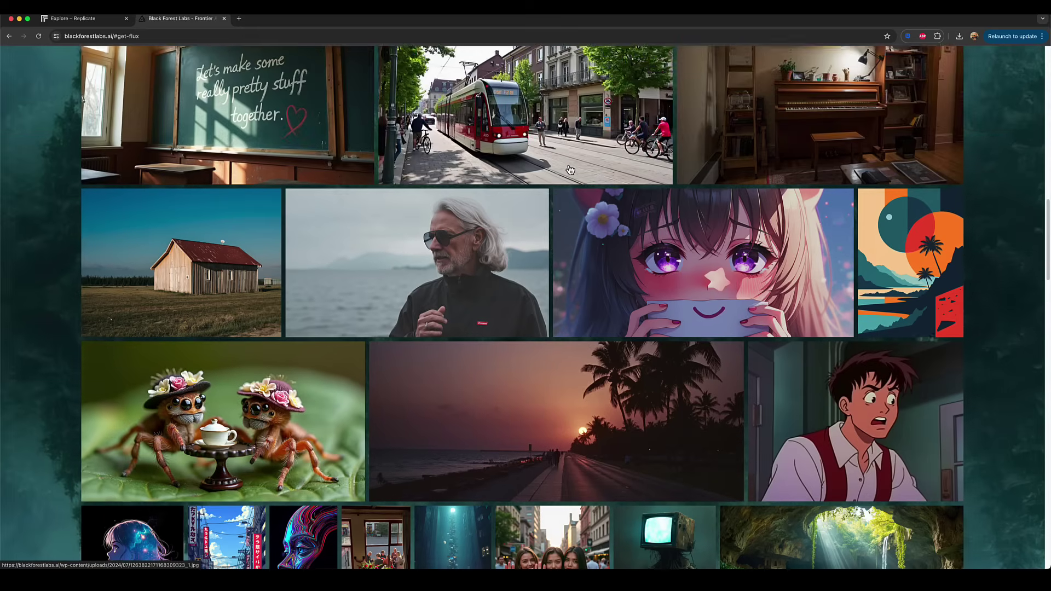
pyautogui.scroll(1, 570, 170)
pyautogui.scroll(1, 570, 170)
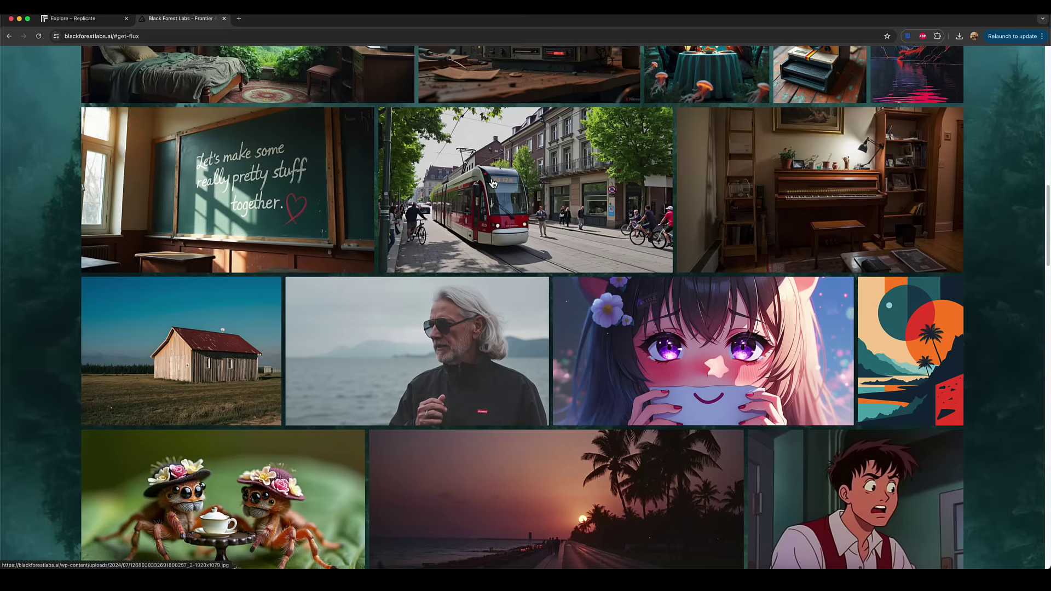
pyautogui.scroll(-3, 688, 207)
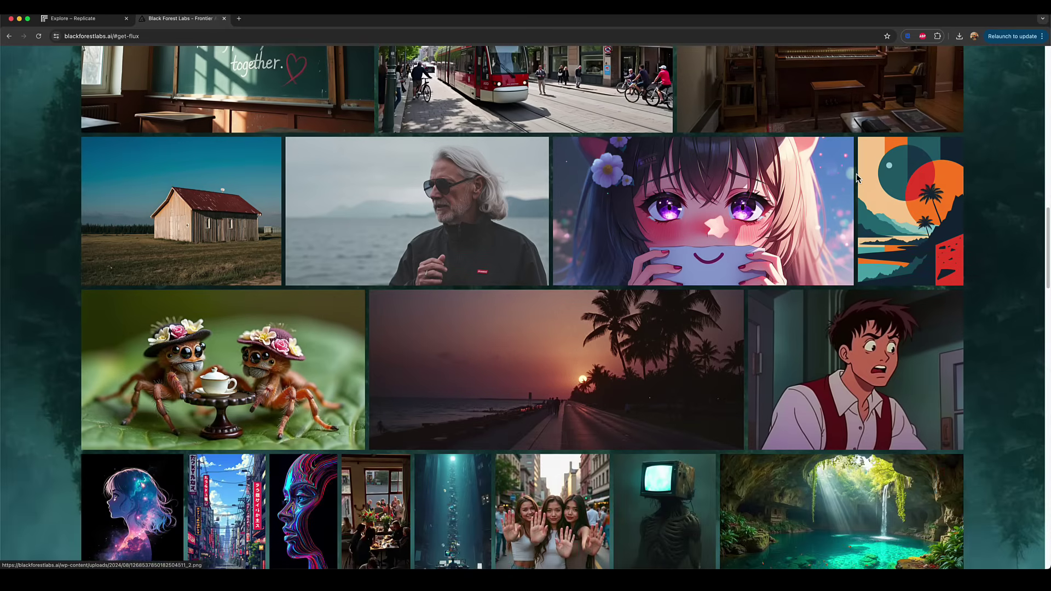
pyautogui.scroll(-2, 779, 189)
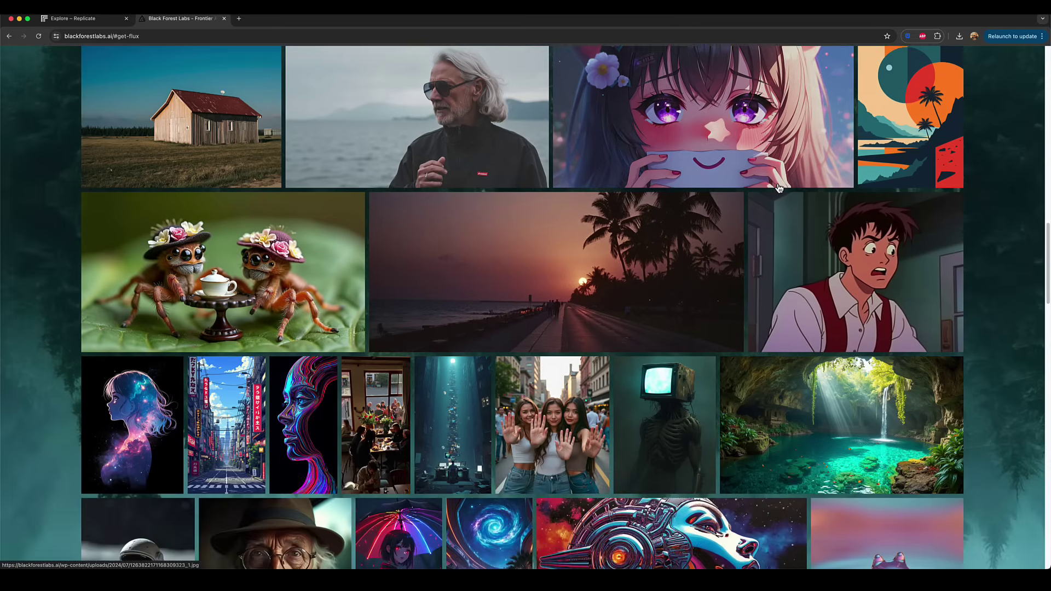
pyautogui.scroll(3, 779, 187)
pyautogui.scroll(-10, 778, 189)
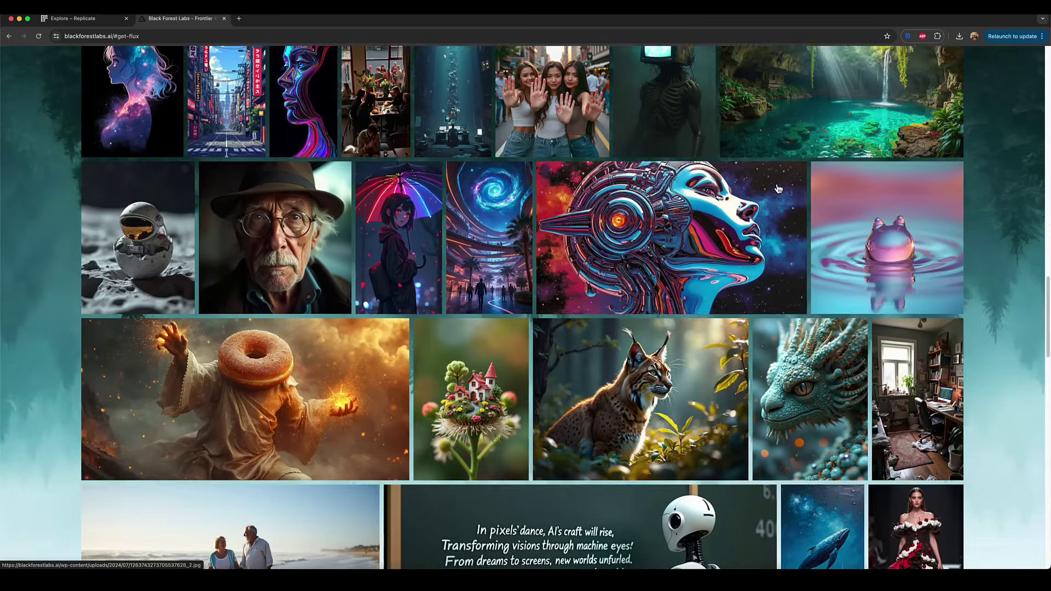
pyautogui.scroll(-13, 778, 188)
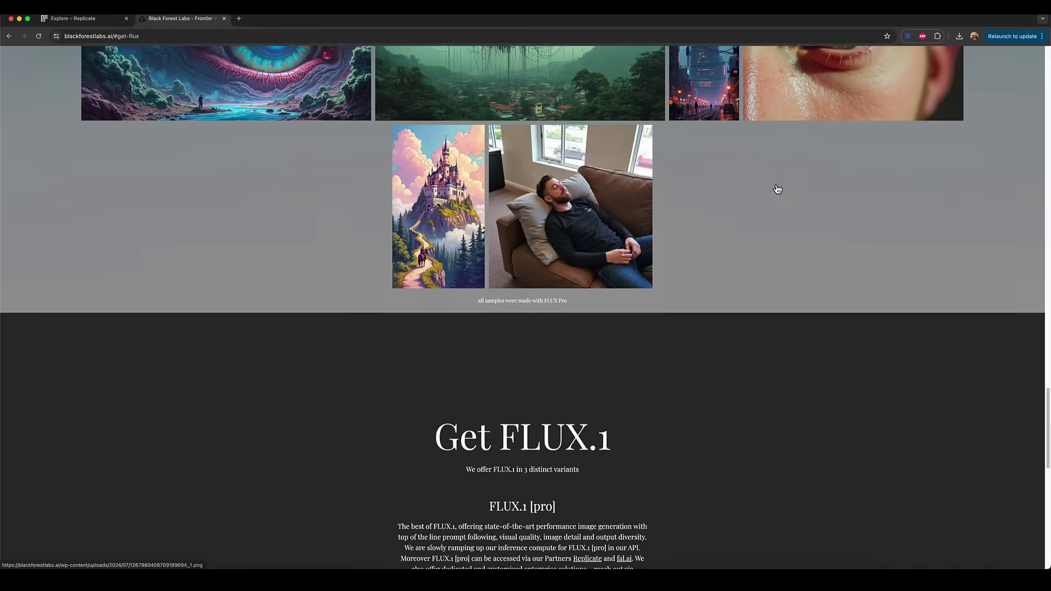
# - Scroll until Get FLUX.1 shows the [pro], [dev] and [schnell] variants with partner links
pyautogui.scroll(-7, 777, 189)
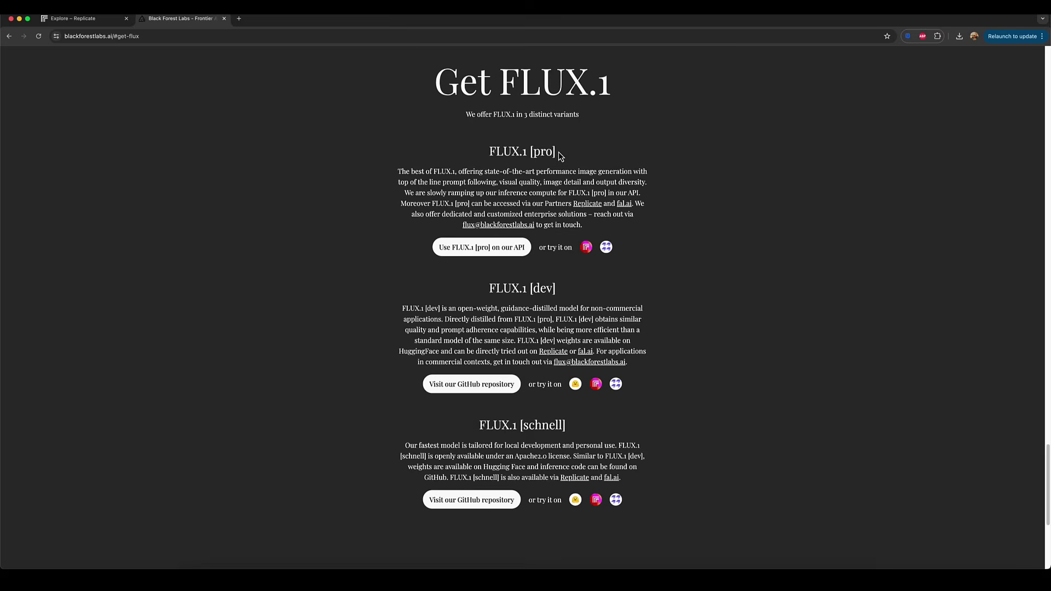
pyautogui.scroll(-5, 561, 156)
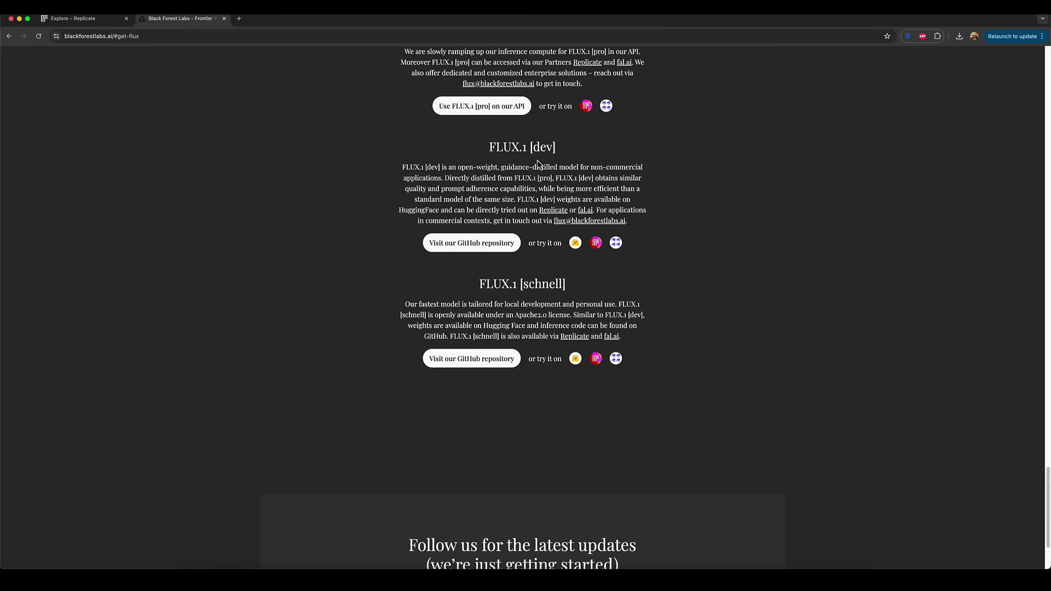
pyautogui.scroll(2, 635, 145)
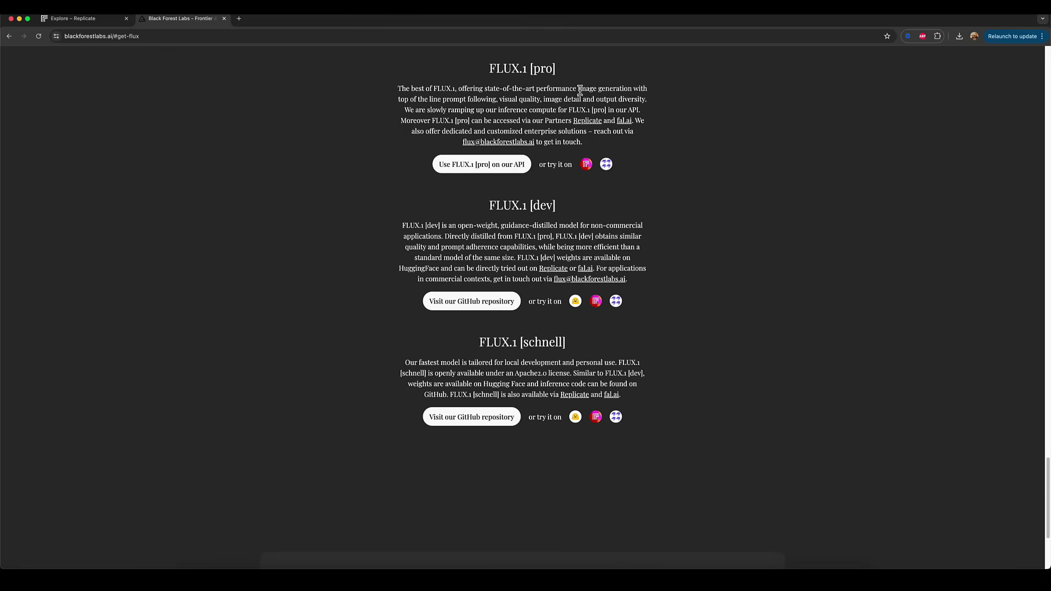
pyautogui.scroll(-2, 563, 236)
pyautogui.scroll(-2, 563, 237)
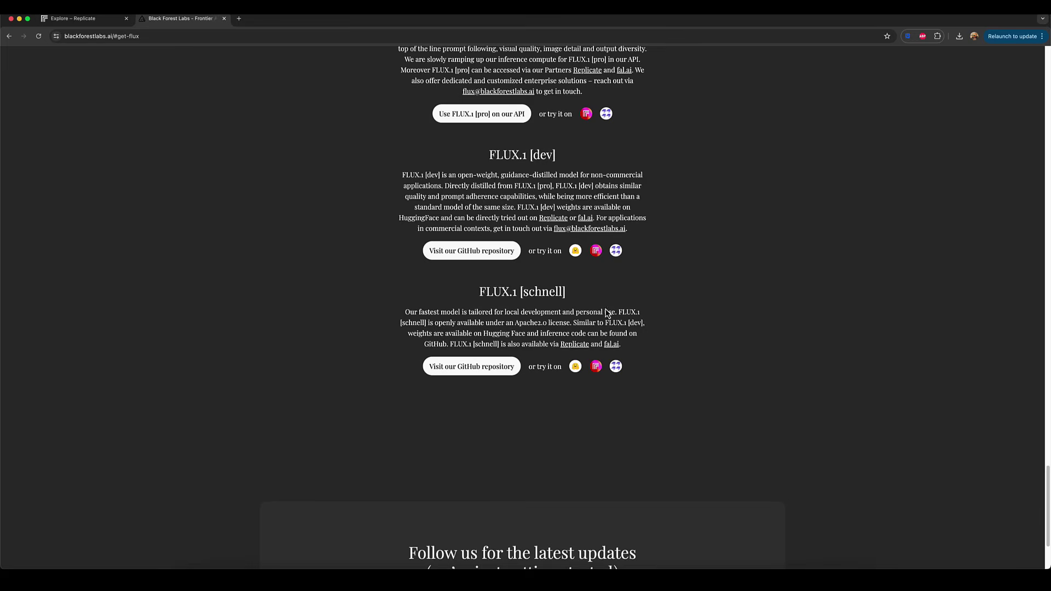
pyautogui.scroll(-2, 527, 306)
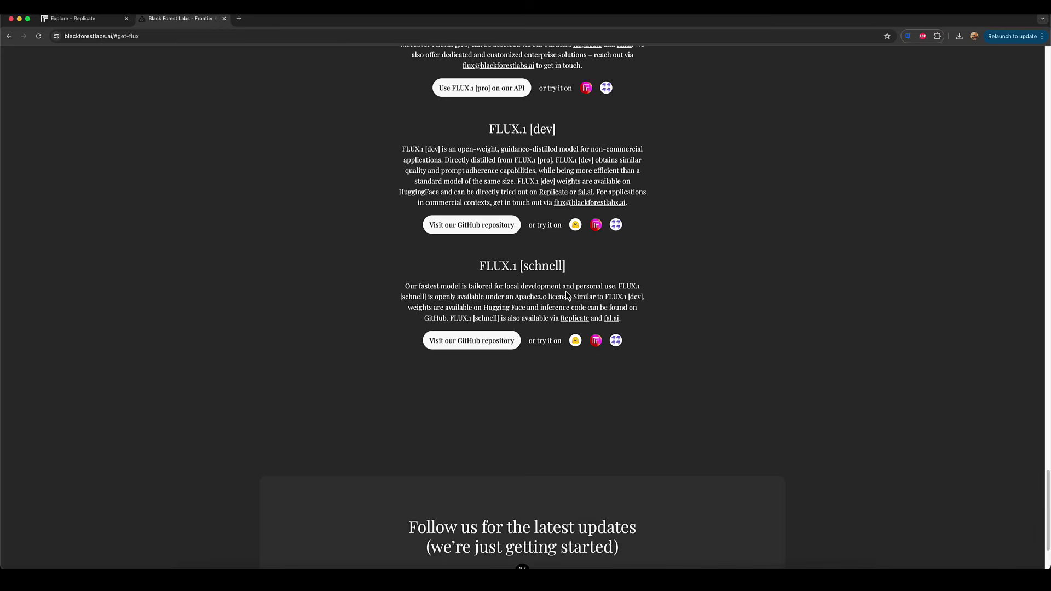
pyautogui.scroll(5, 566, 296)
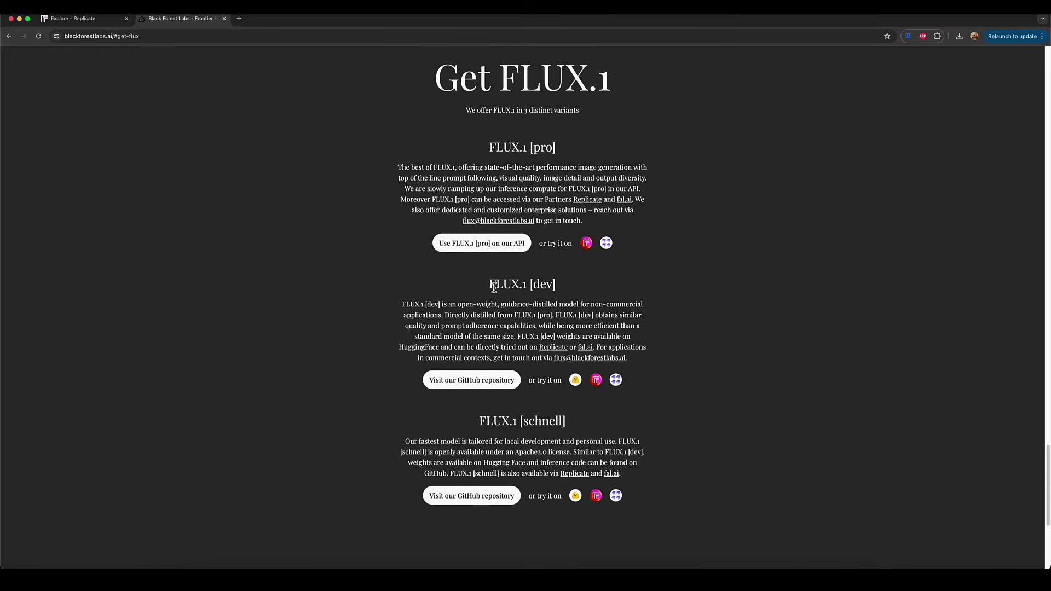
pyautogui.scroll(-1, 498, 282)
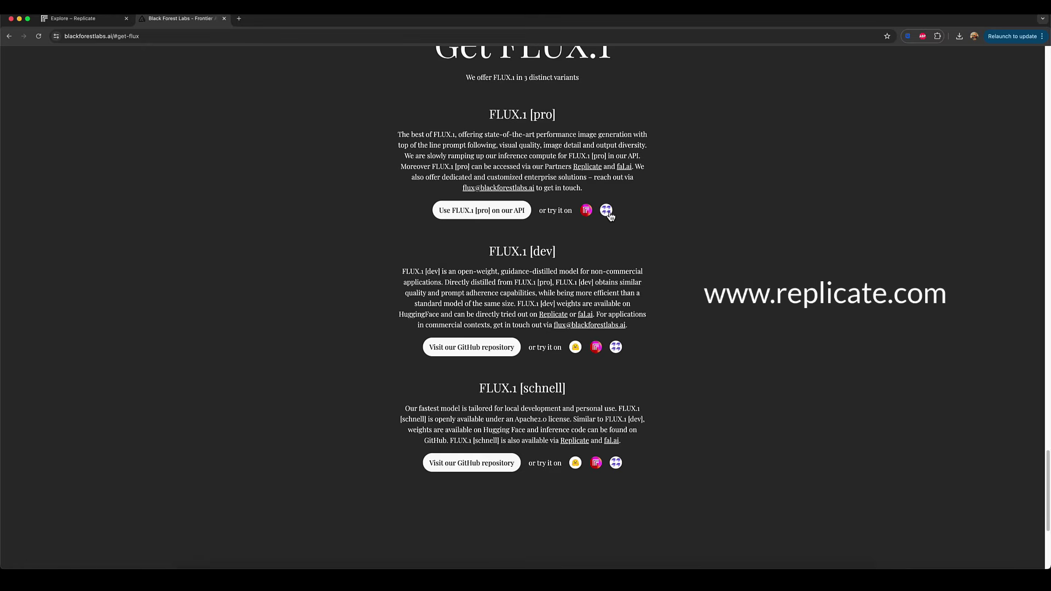
# - Switch to the Explore – Replicate tab and look over the page
pyautogui.click(79, 18)
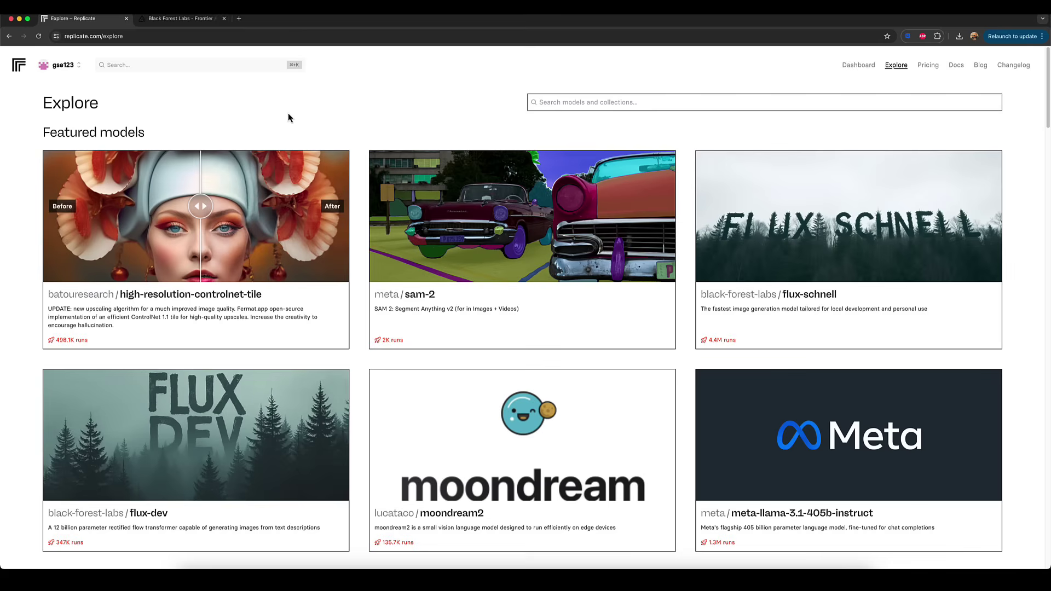
pyautogui.scroll(-5, 474, 125)
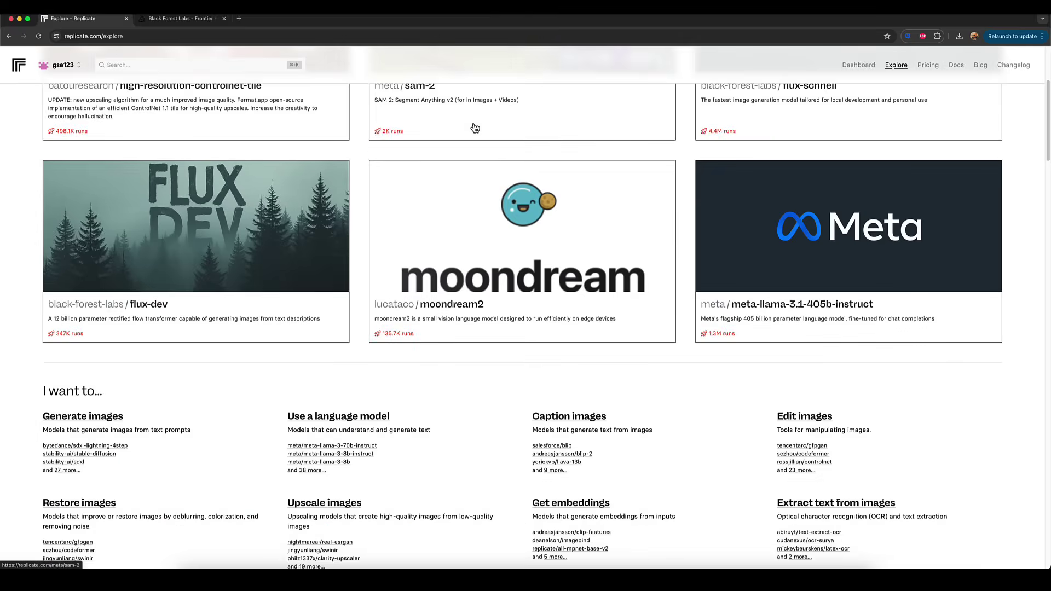
pyautogui.scroll(1, 474, 127)
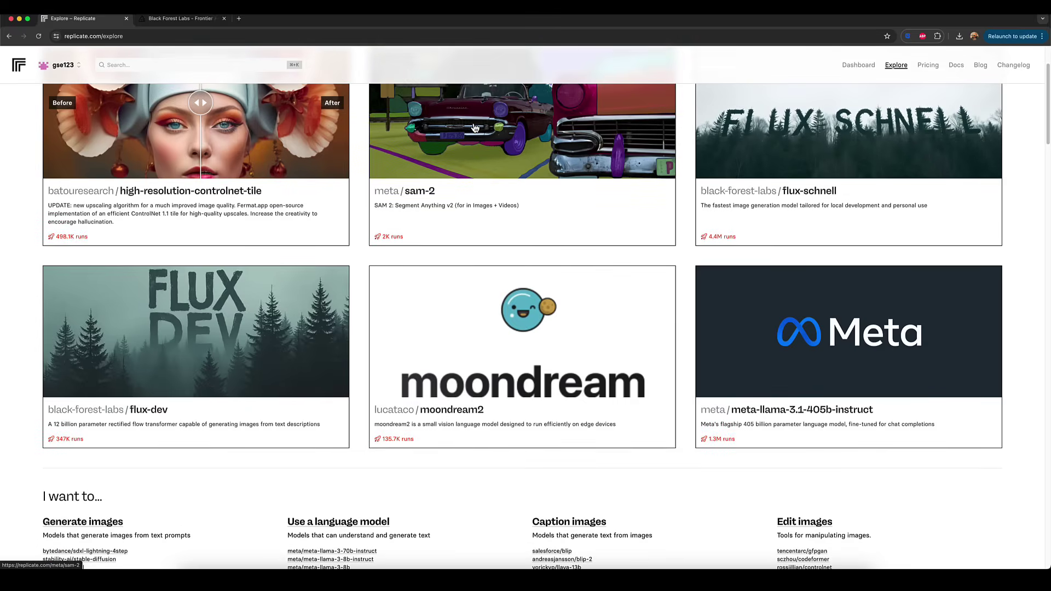
pyautogui.scroll(4, 474, 128)
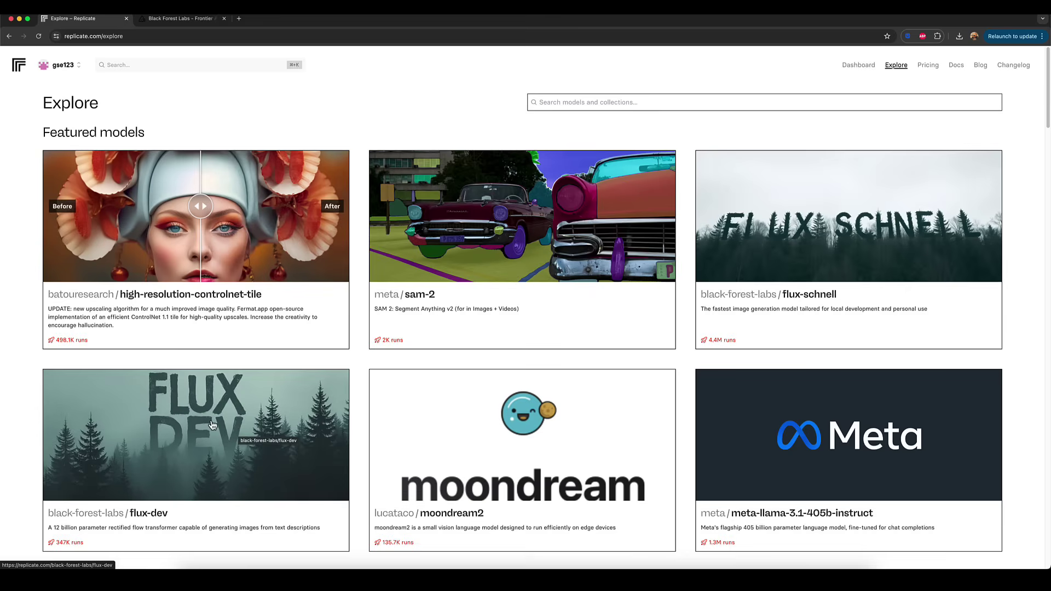
pyautogui.scroll(-1, 213, 425)
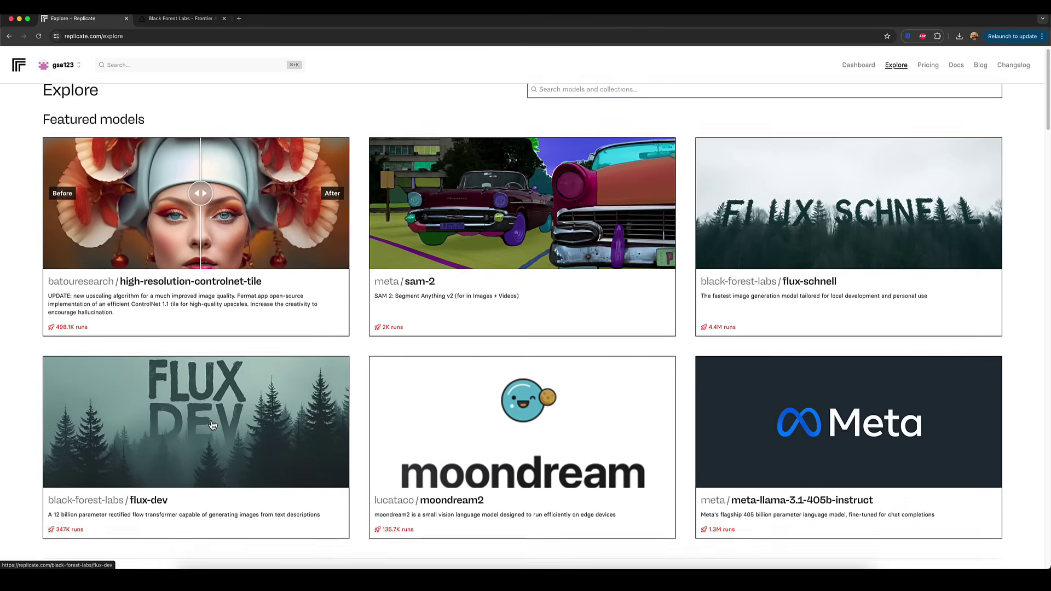
pyautogui.scroll(-3, 194, 438)
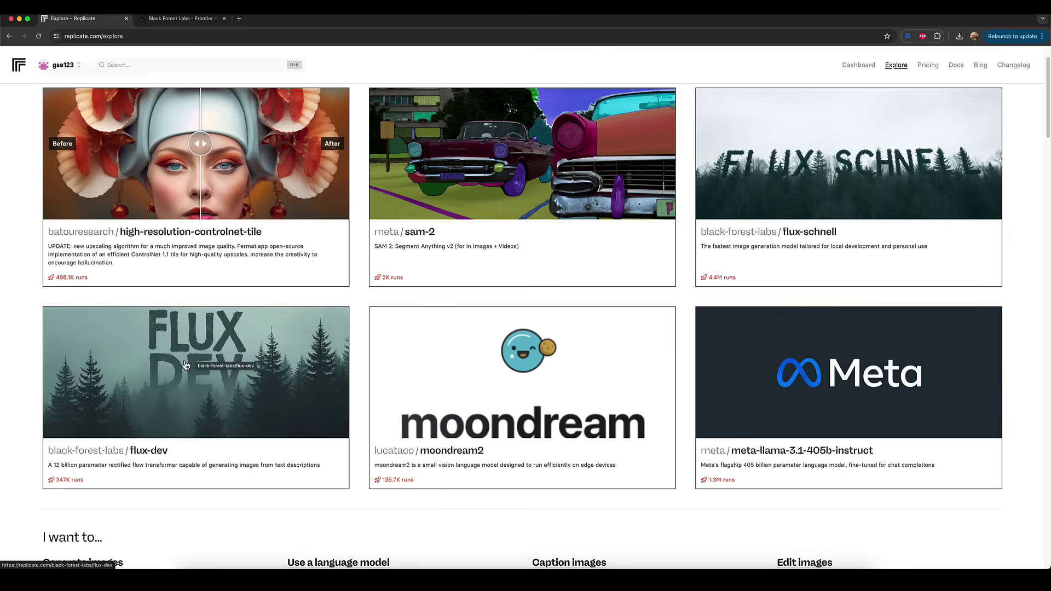
pyautogui.scroll(4, 164, 364)
# - Search Replicate's models for 'flux'
pyautogui.click(159, 66)
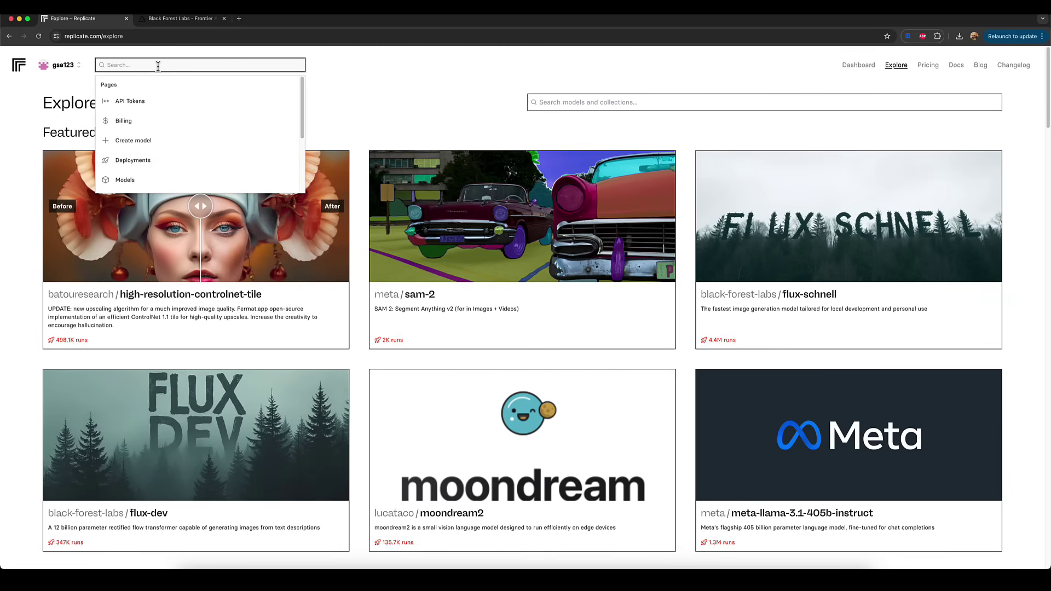
pyautogui.write('flux')
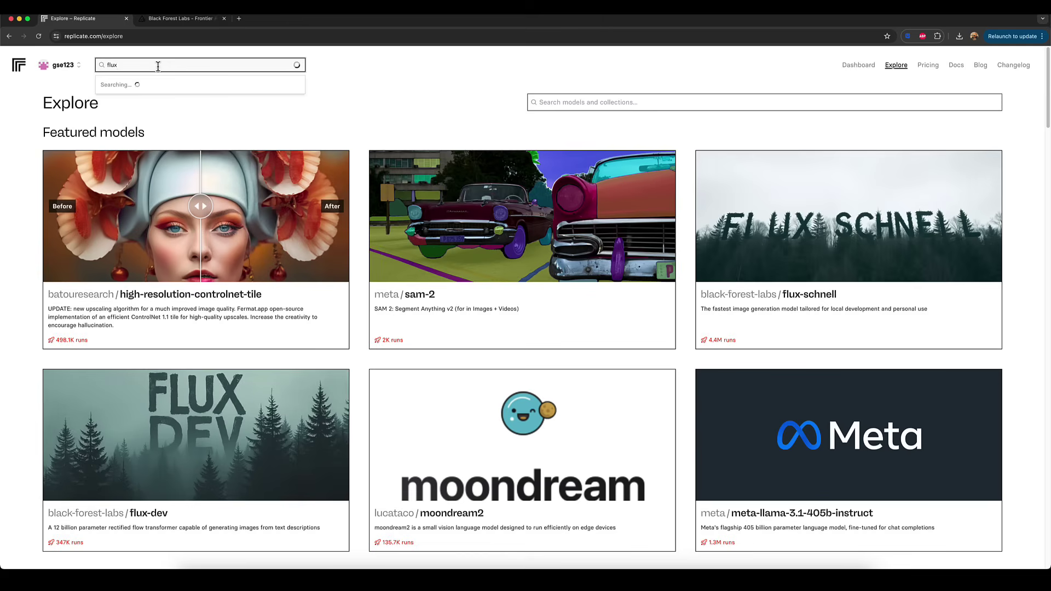
pyautogui.press('Return')
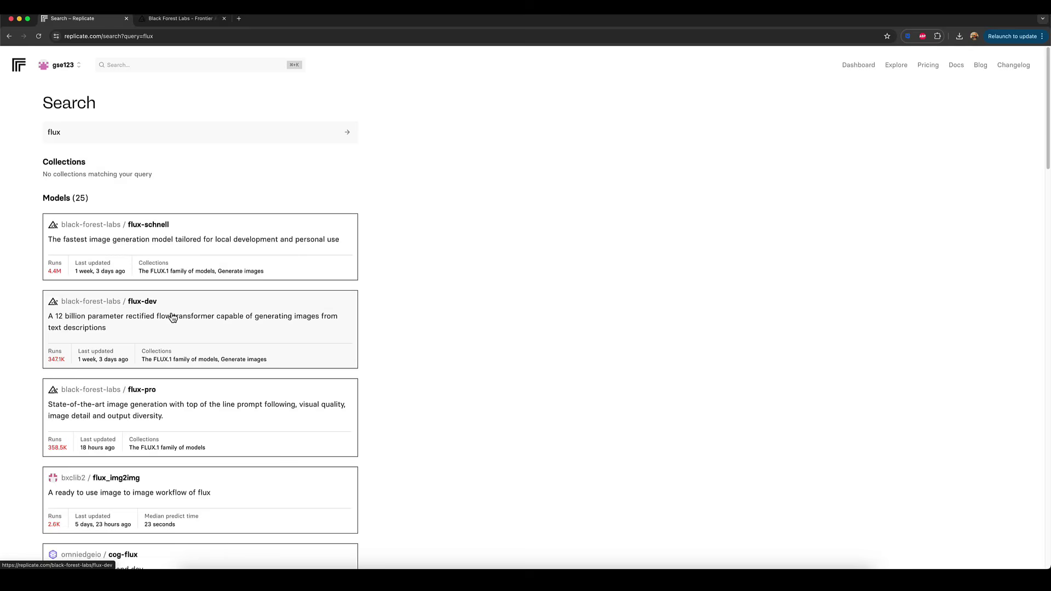
# - Open the black-forest-labs/flux-dev playground and check its aspect_ratio options, leaving them unchanged
pyautogui.click(172, 317)
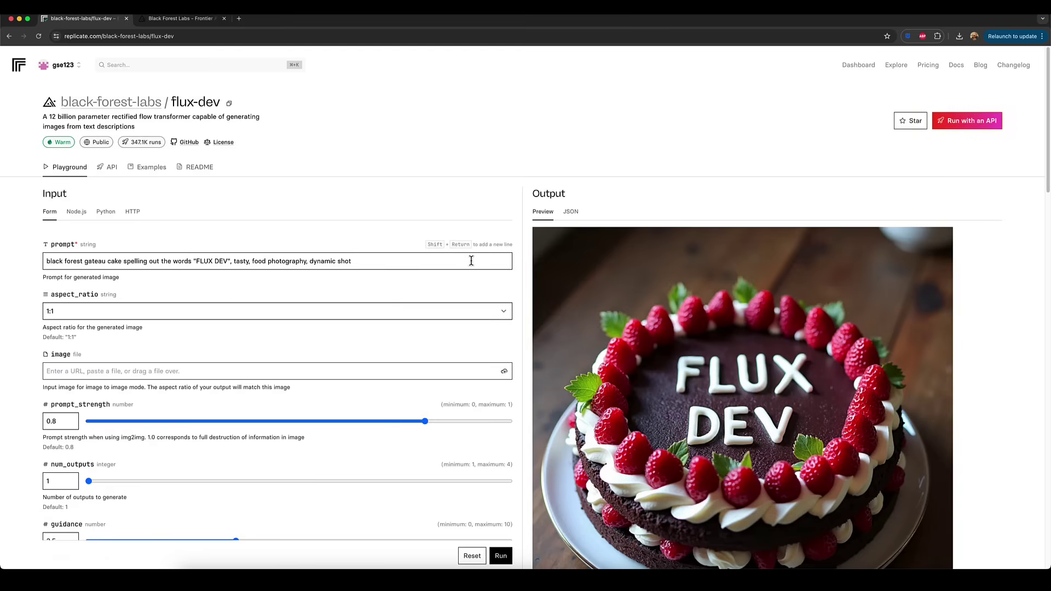
pyautogui.scroll(-1, 329, 163)
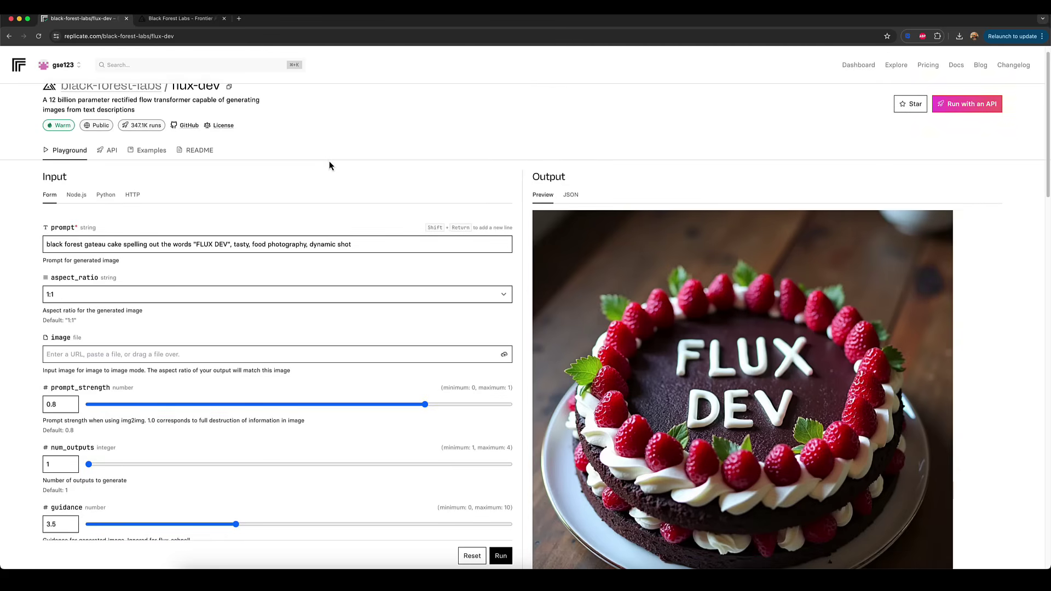
pyautogui.scroll(-4, 329, 162)
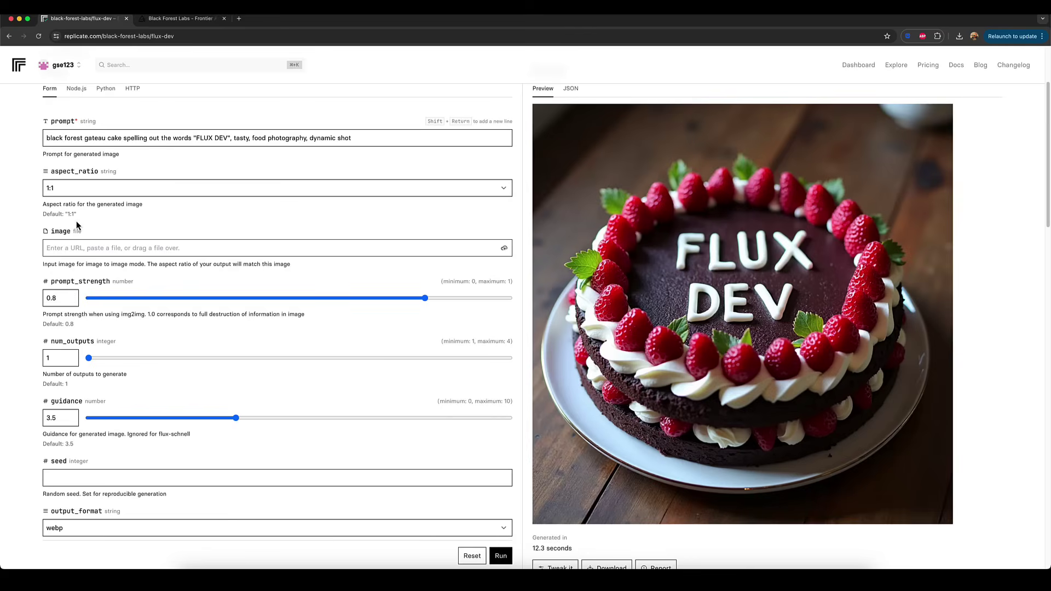
pyautogui.scroll(-5, 77, 221)
pyautogui.scroll(7, 122, 320)
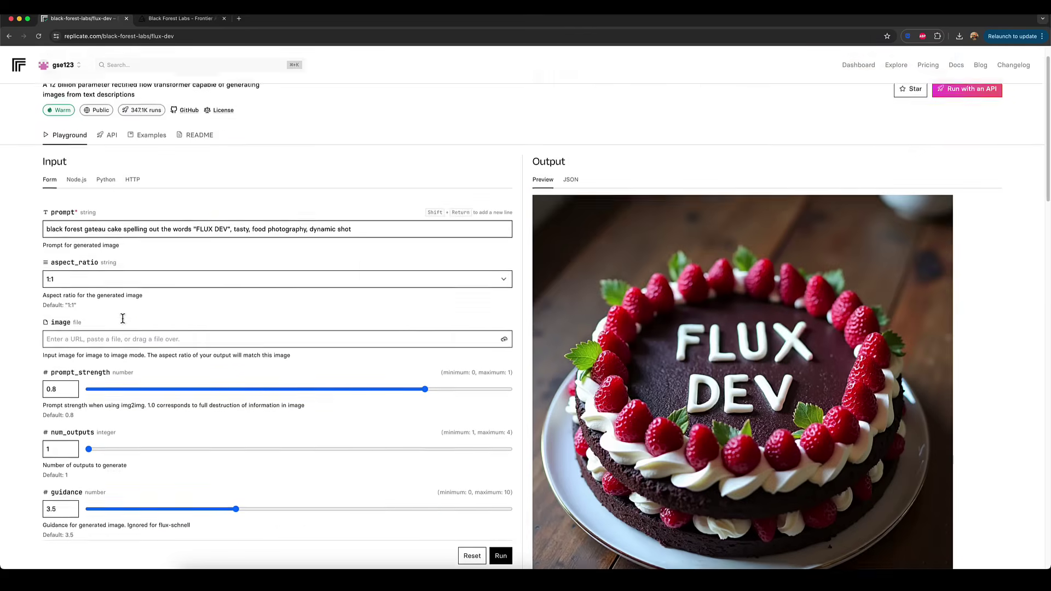
pyautogui.scroll(-2, 122, 323)
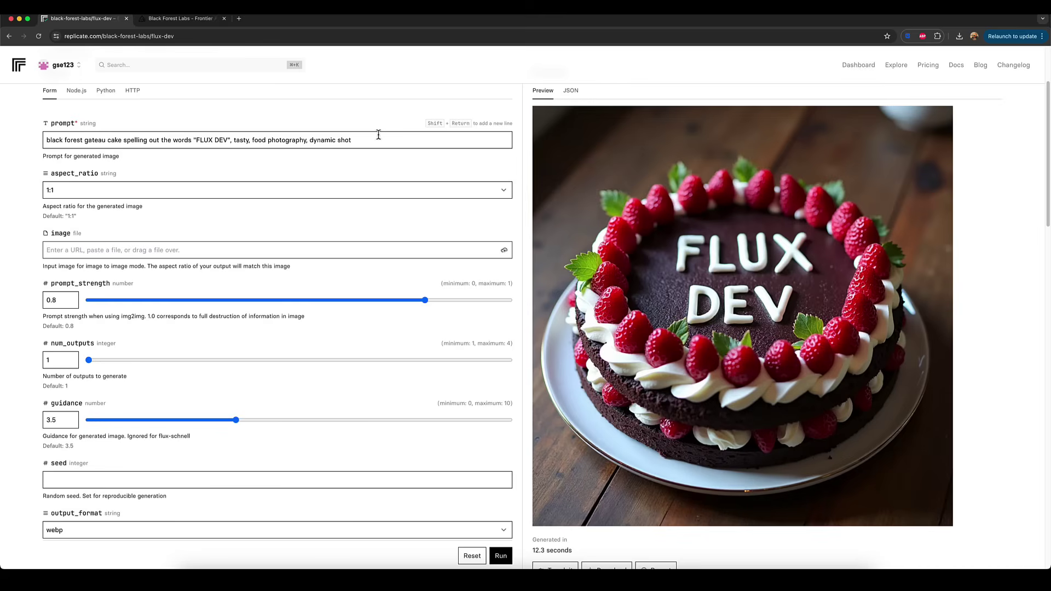
pyautogui.click(373, 191)
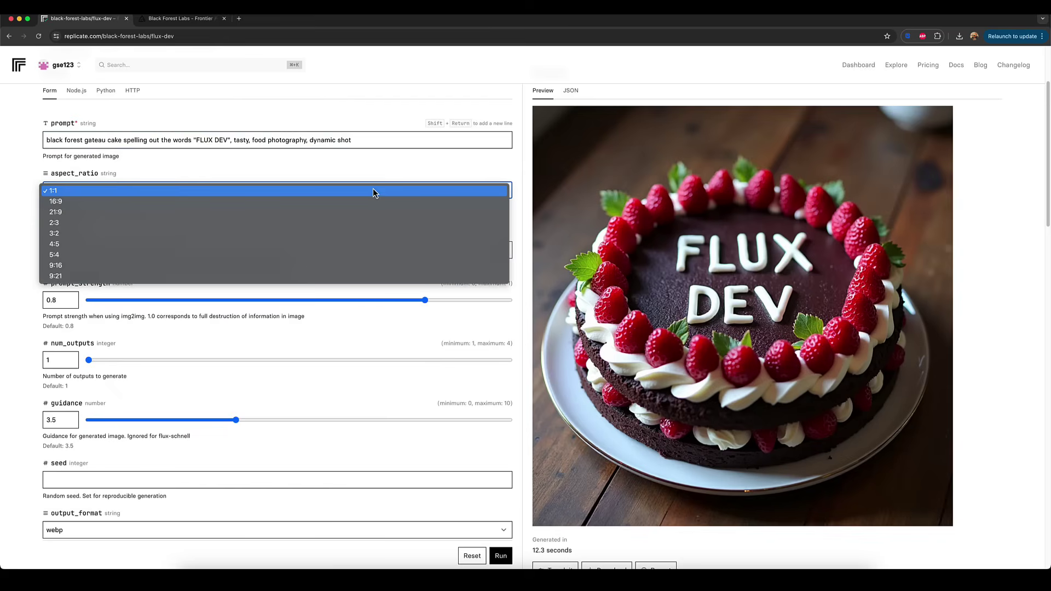
pyautogui.click(346, 140)
pyautogui.click(342, 139)
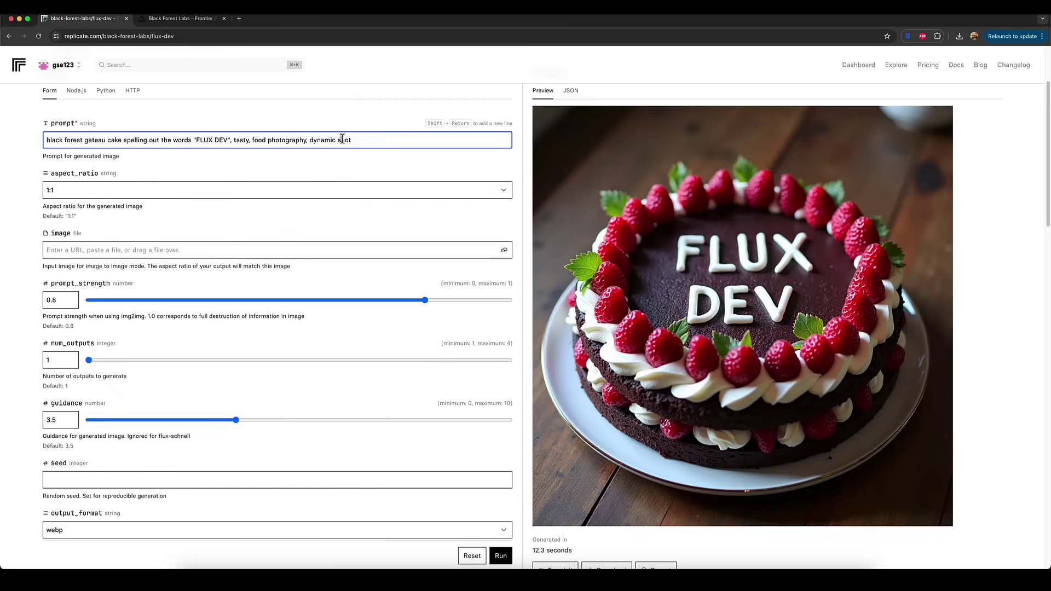
pyautogui.click(343, 187)
pyautogui.click(346, 140)
pyautogui.click(346, 140)
pyautogui.scroll(-6, 342, 141)
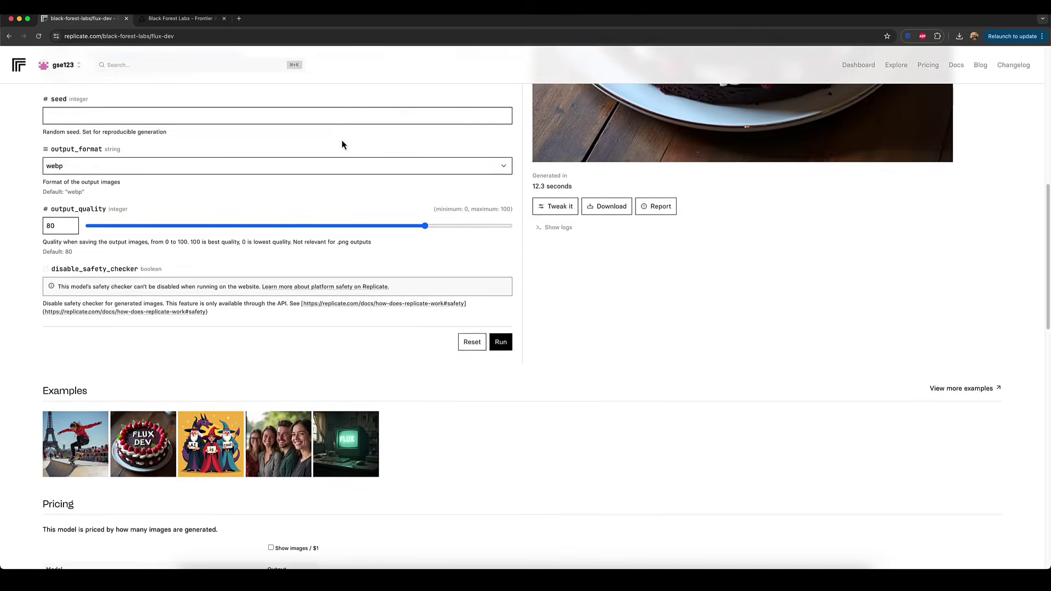
pyautogui.scroll(-2, 342, 144)
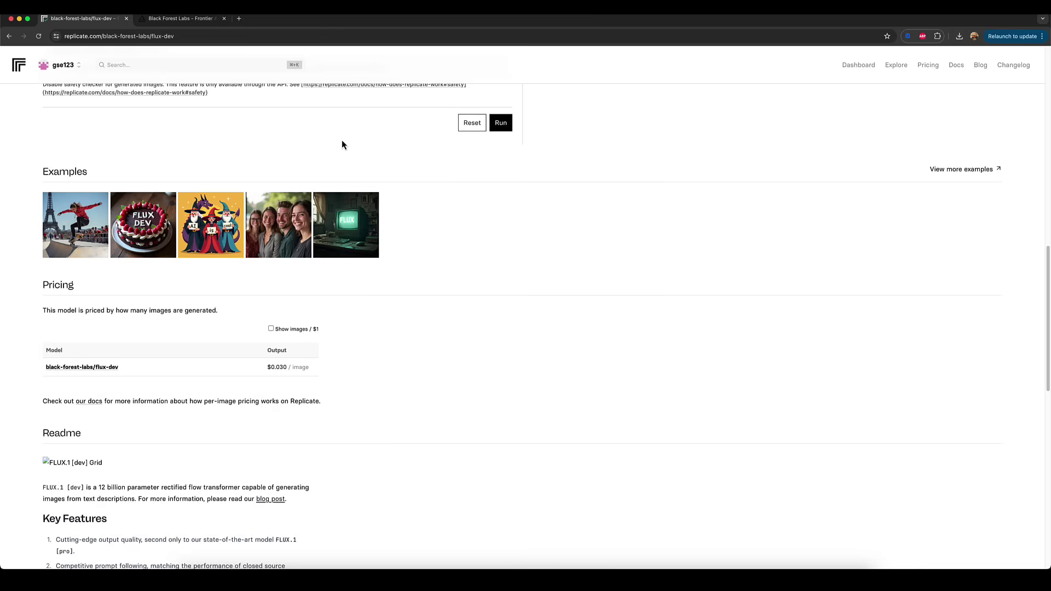
pyautogui.scroll(-1, 28, 255)
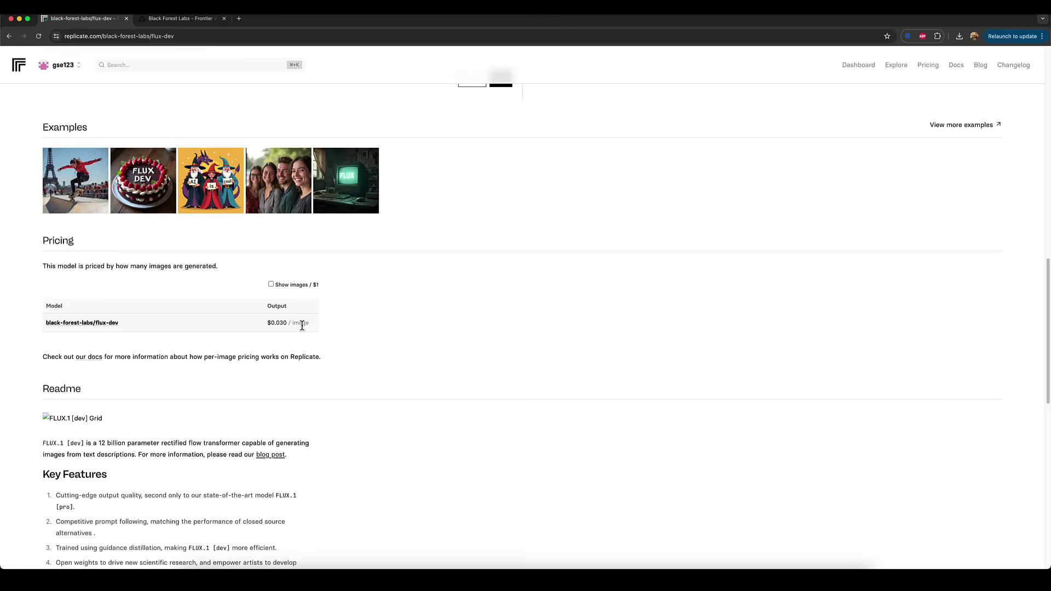
pyautogui.click(270, 285)
pyautogui.click(271, 285)
pyautogui.scroll(5, 395, 318)
pyautogui.scroll(10, 395, 318)
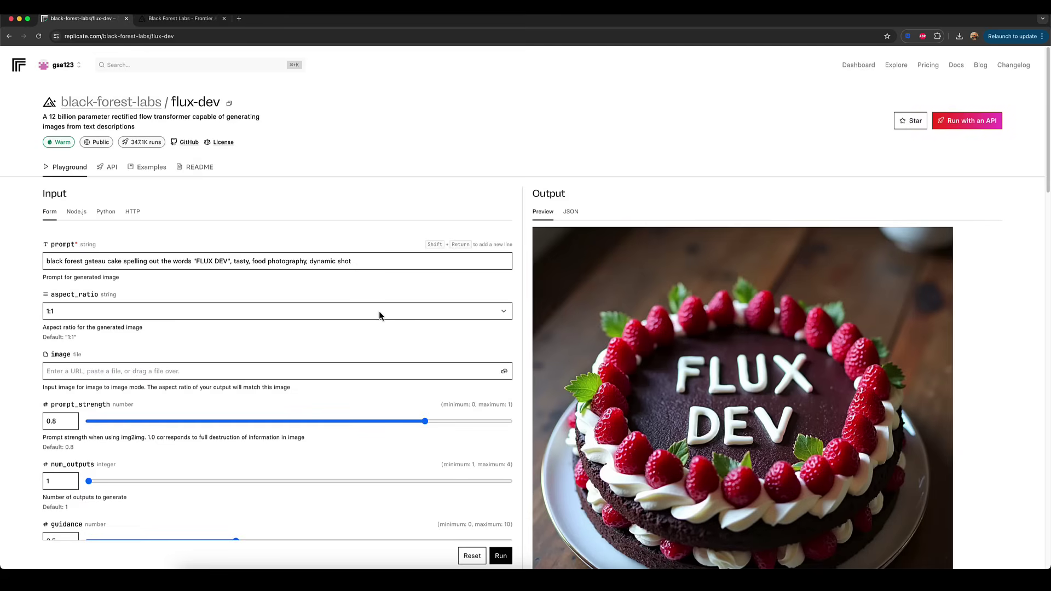
pyautogui.scroll(-2, 379, 315)
pyautogui.scroll(-1, 379, 315)
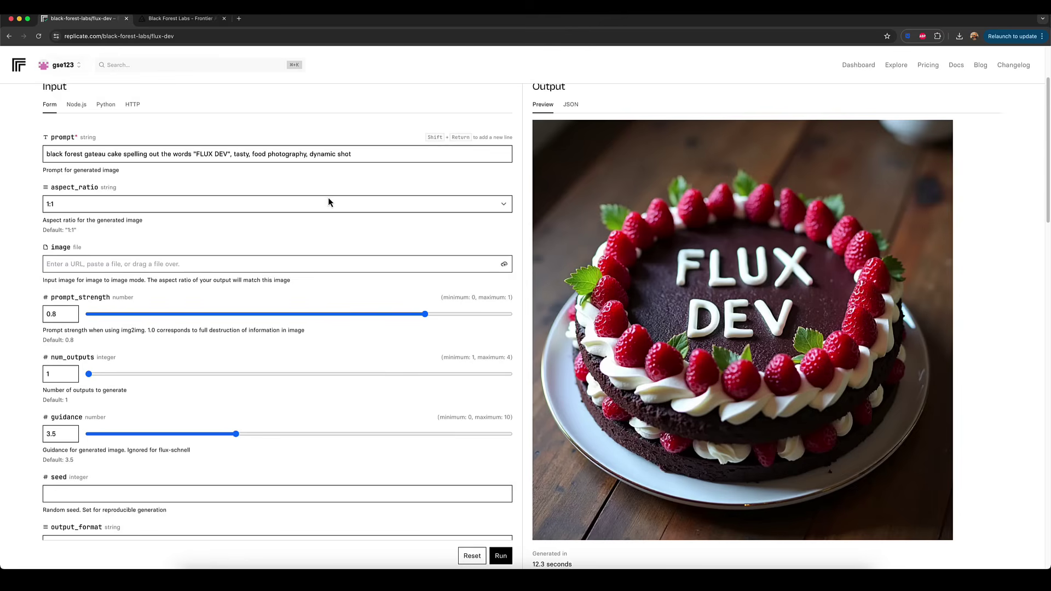
# - Change flux-dev's aspect_ratio from 1:1 to 3:2 and select the old cake prompt
pyautogui.click(408, 152)
pyautogui.press('super+a')
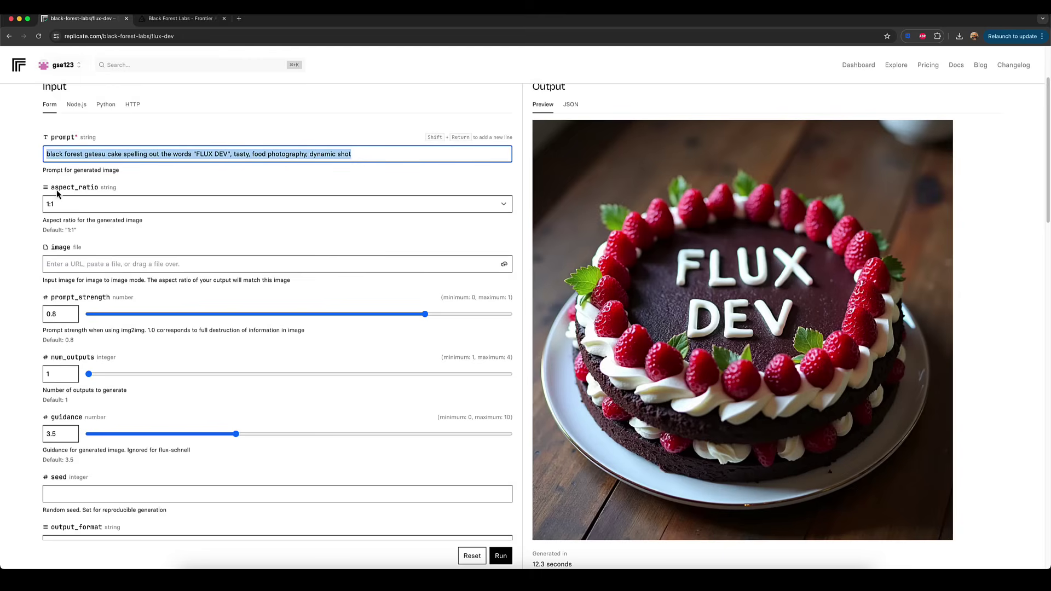
pyautogui.click(59, 155)
pyautogui.click(69, 209)
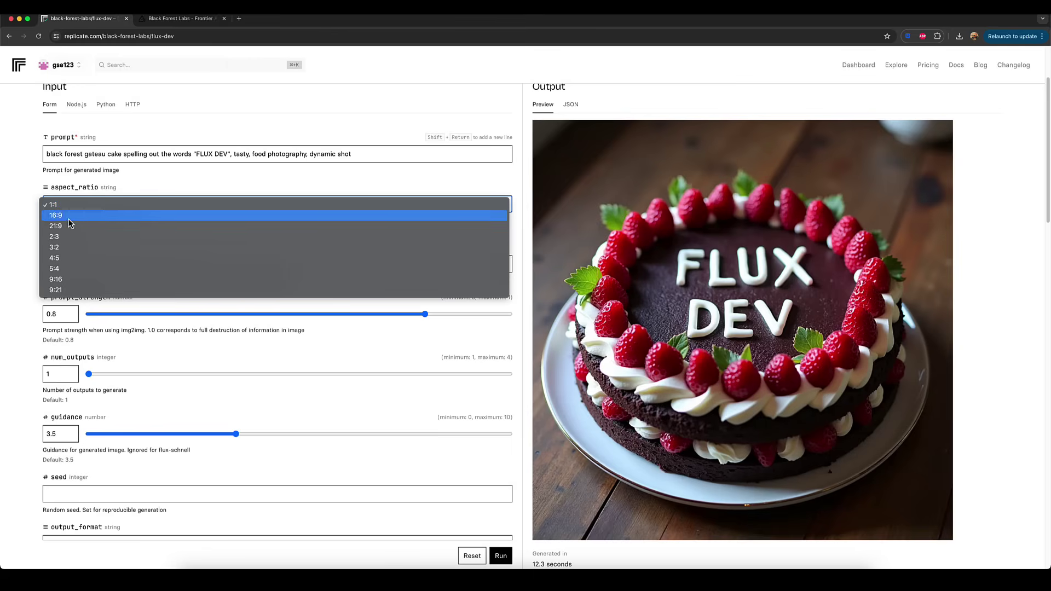
pyautogui.click(63, 247)
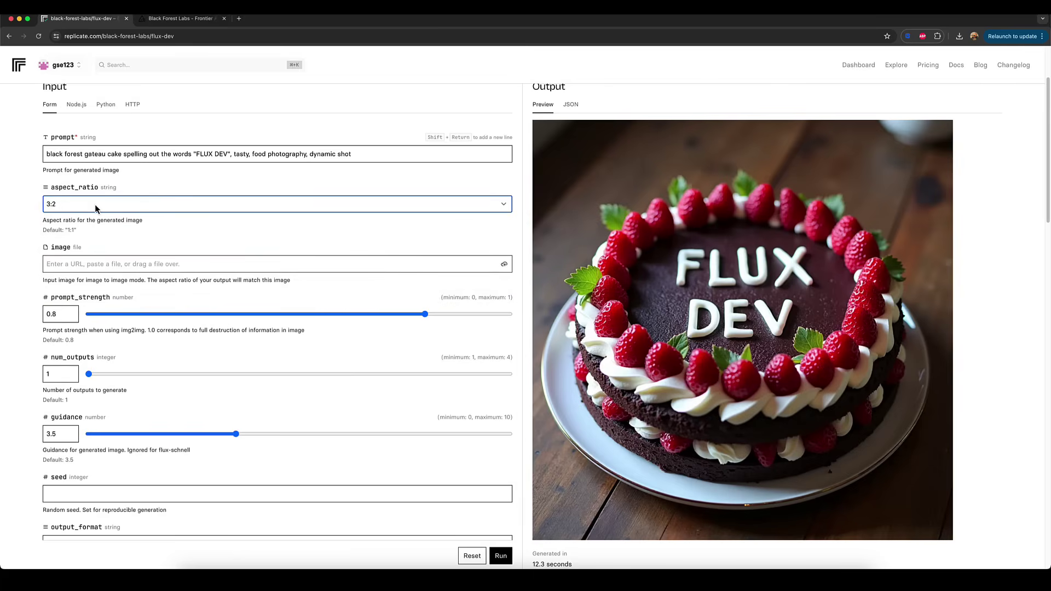
pyautogui.moveTo(374, 155); pyautogui.dragTo(37, 157)
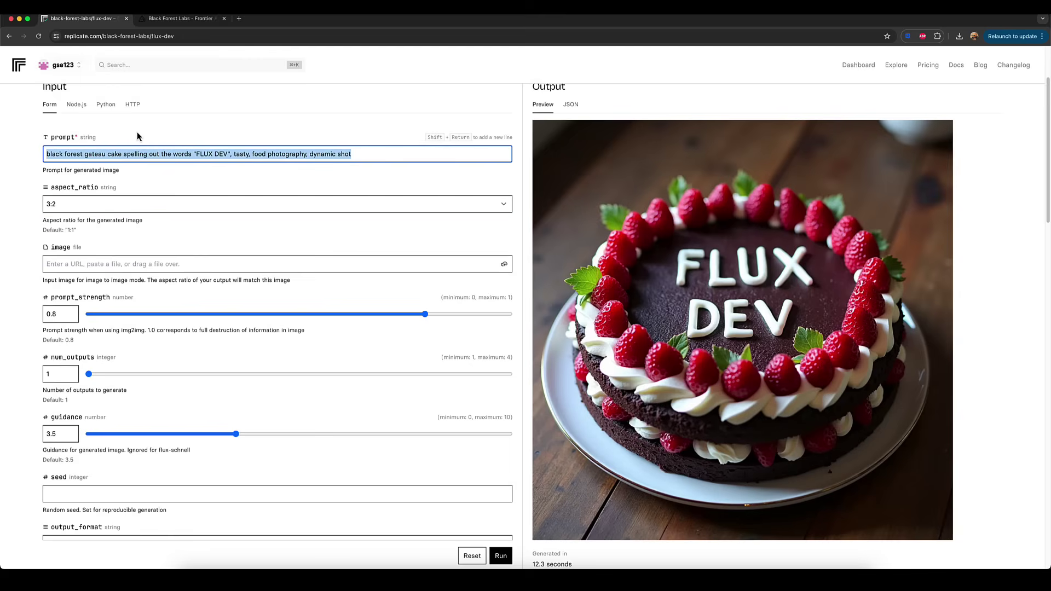
# - Replace the prompt with 'a cute kitten riding a skateboard in the rain, wearing jeans and a t-shirt. photoreal'
pyautogui.write('a cute')
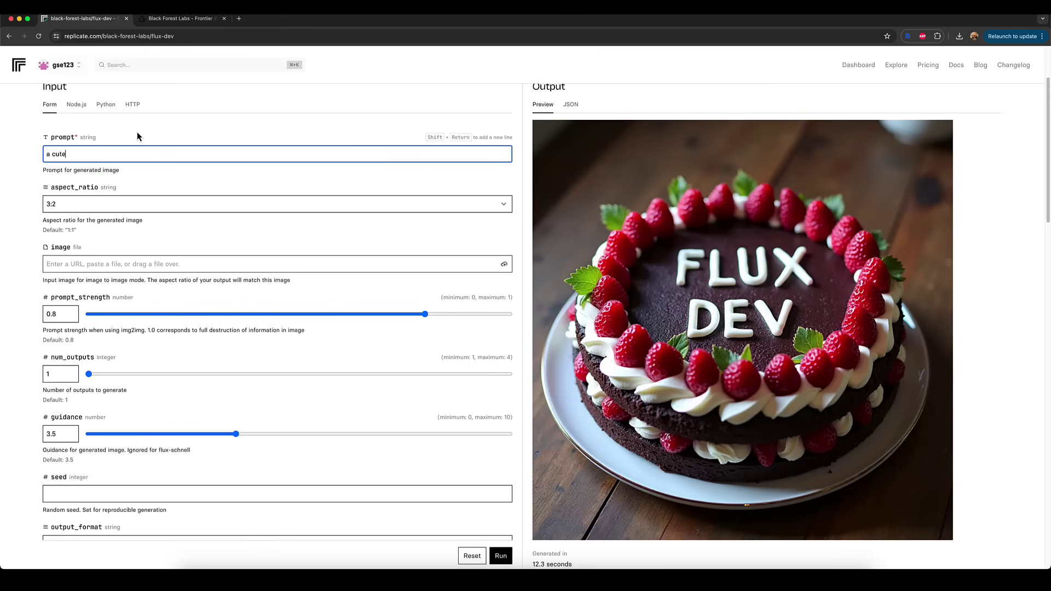
pyautogui.write(' kitten riding a skateboard in the rain, wearing jeans and a t-shirt.')
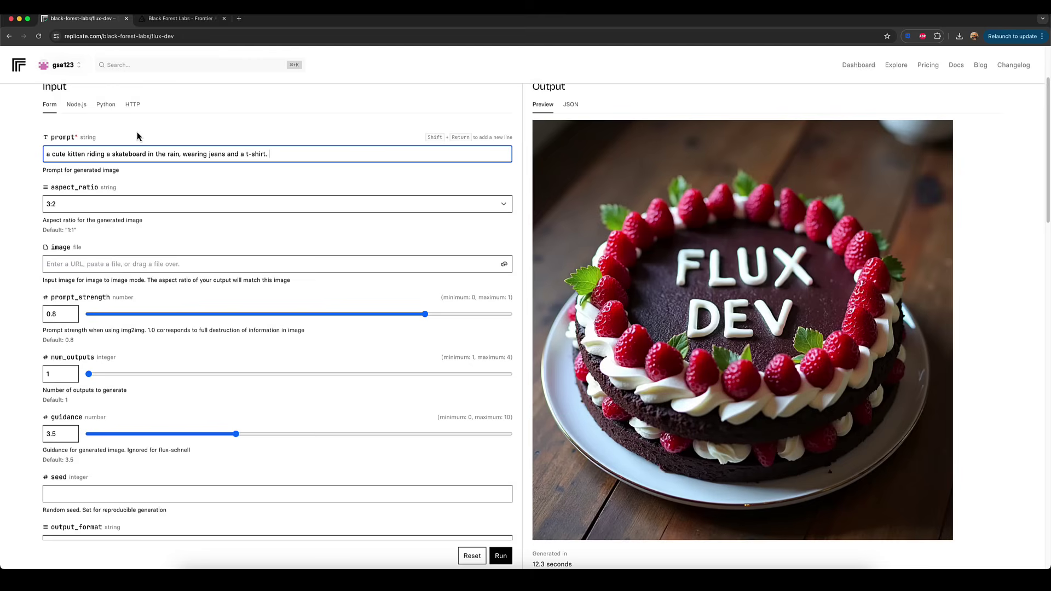
pyautogui.write('photoreal')
pyautogui.click(293, 154)
pyautogui.scroll(-5, 181, 262)
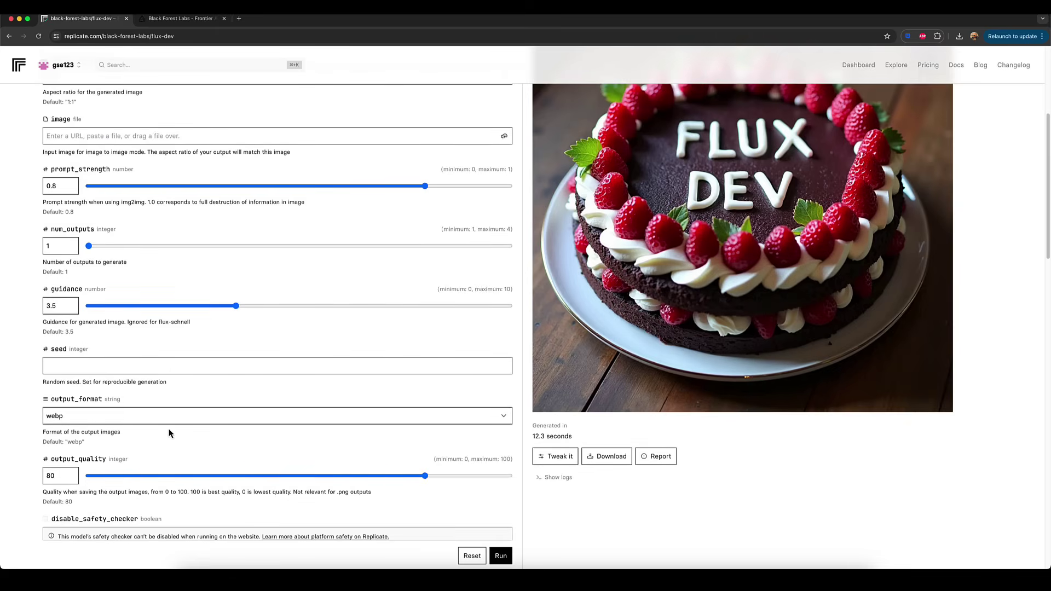
pyautogui.click(501, 556)
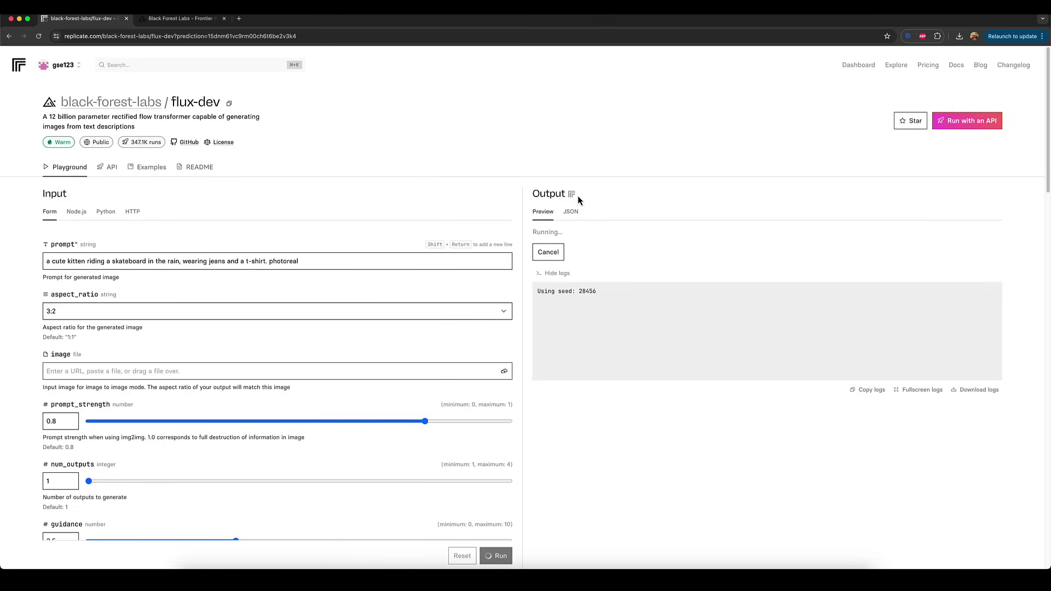
pyautogui.scroll(-5, 578, 198)
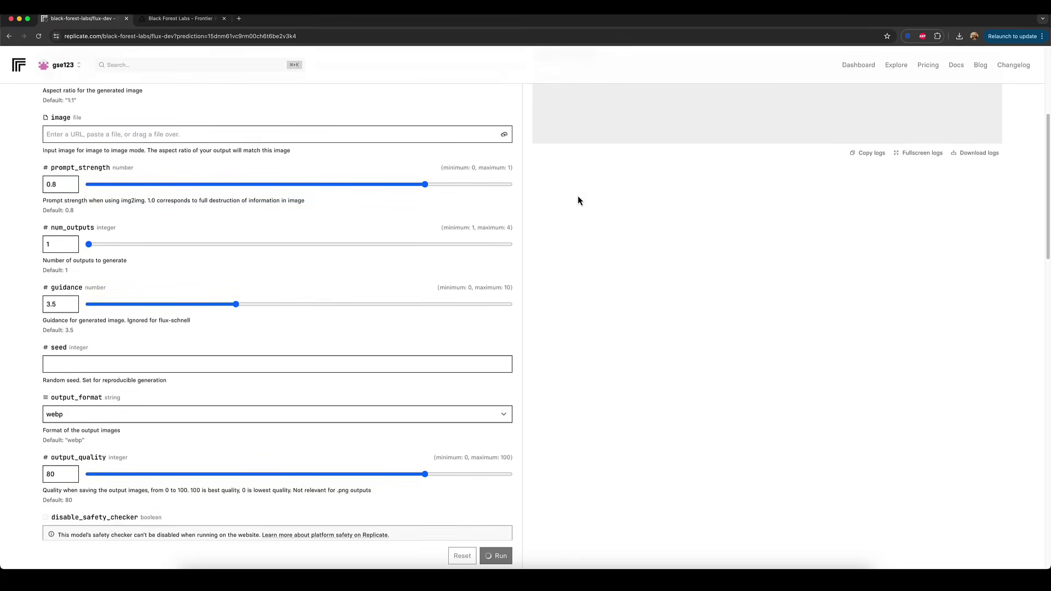
pyautogui.scroll(-2, 578, 200)
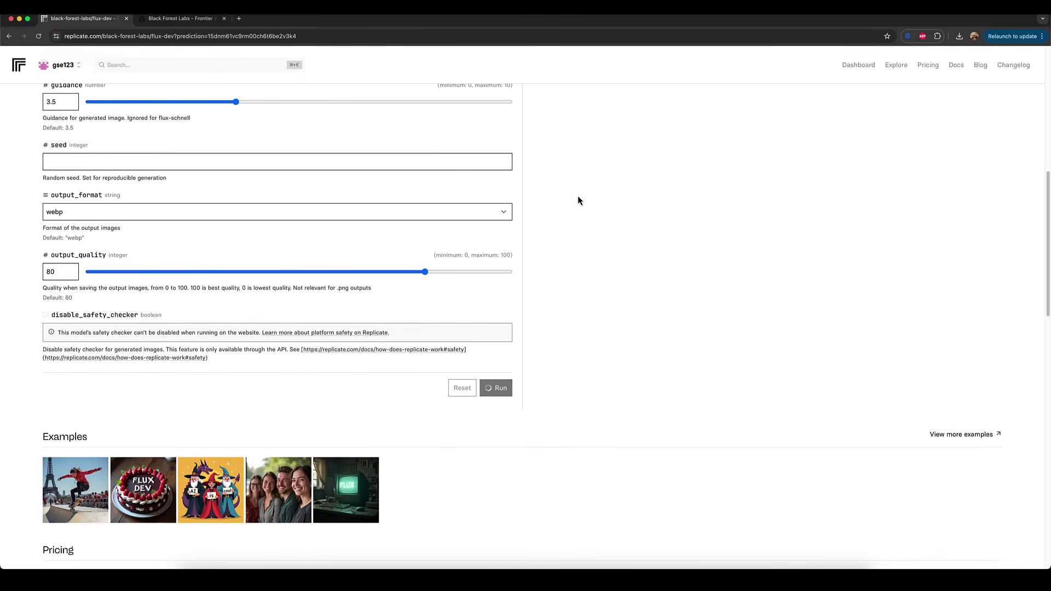
pyautogui.scroll(-4, 578, 200)
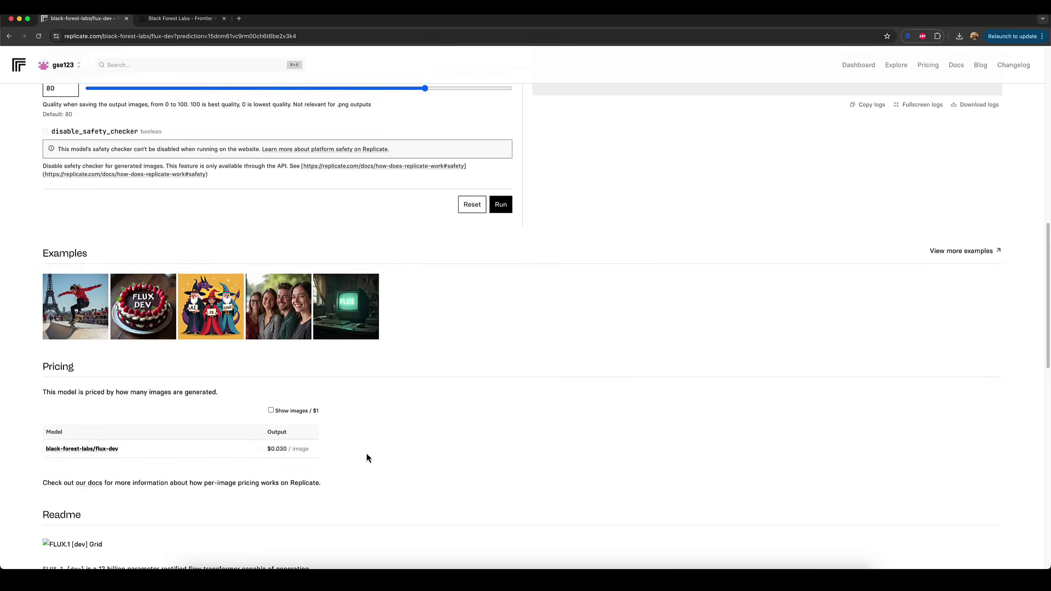
pyautogui.scroll(1, 366, 453)
pyautogui.scroll(5, 459, 454)
pyautogui.scroll(-5, 458, 454)
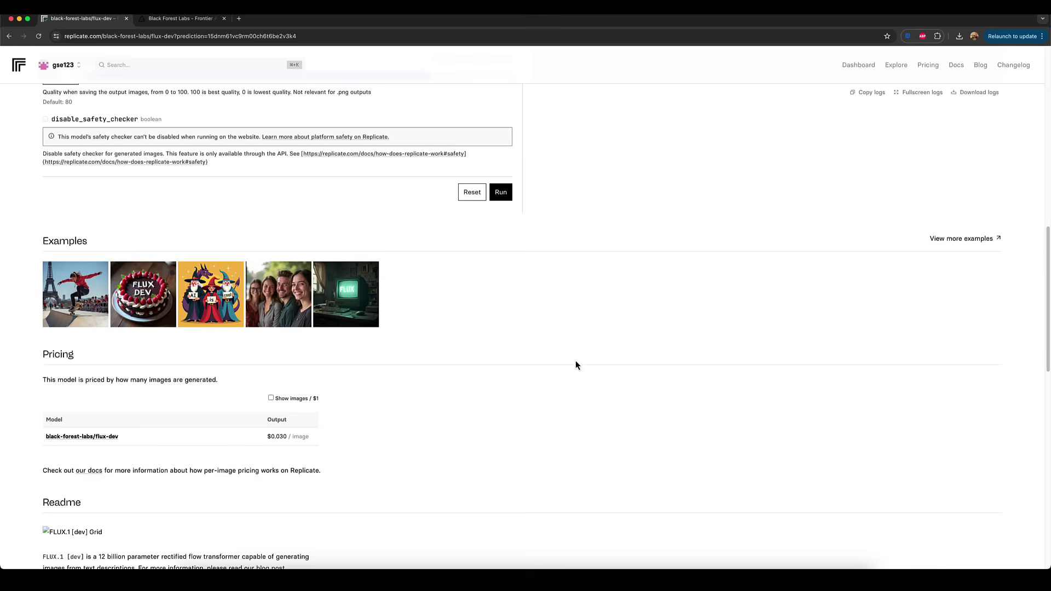
pyautogui.scroll(10, 576, 366)
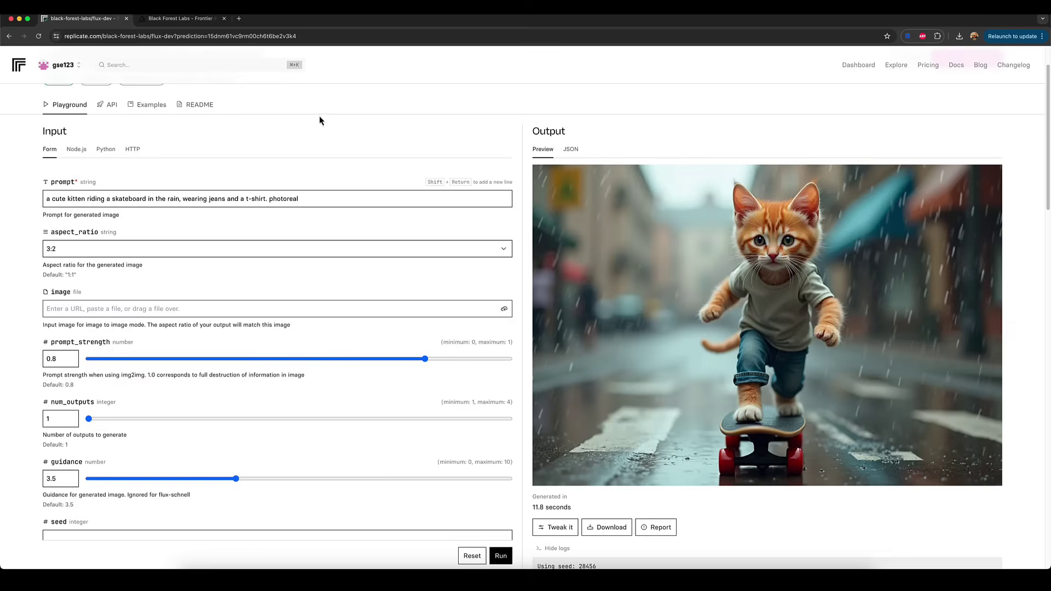
pyautogui.scroll(-4, 495, 170)
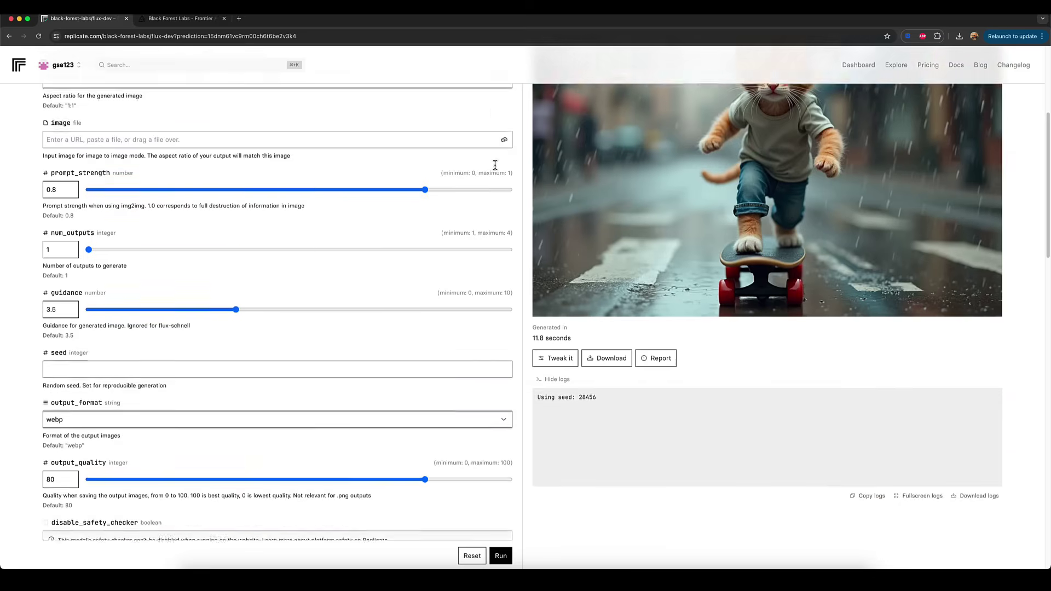
pyautogui.scroll(3, 473, 177)
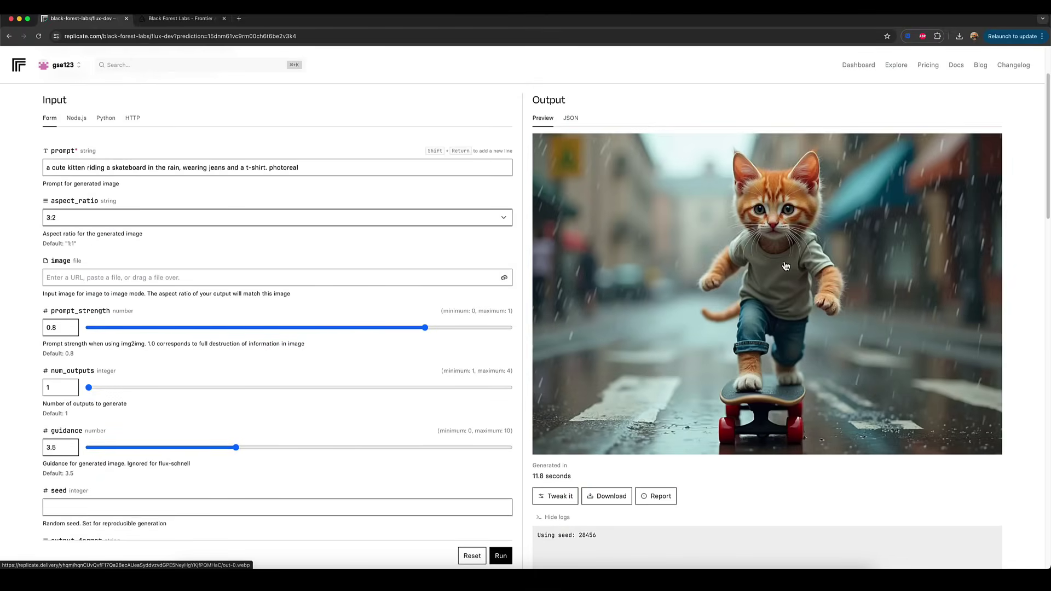
pyautogui.moveTo(786, 265); pyautogui.dragTo(848, 568)
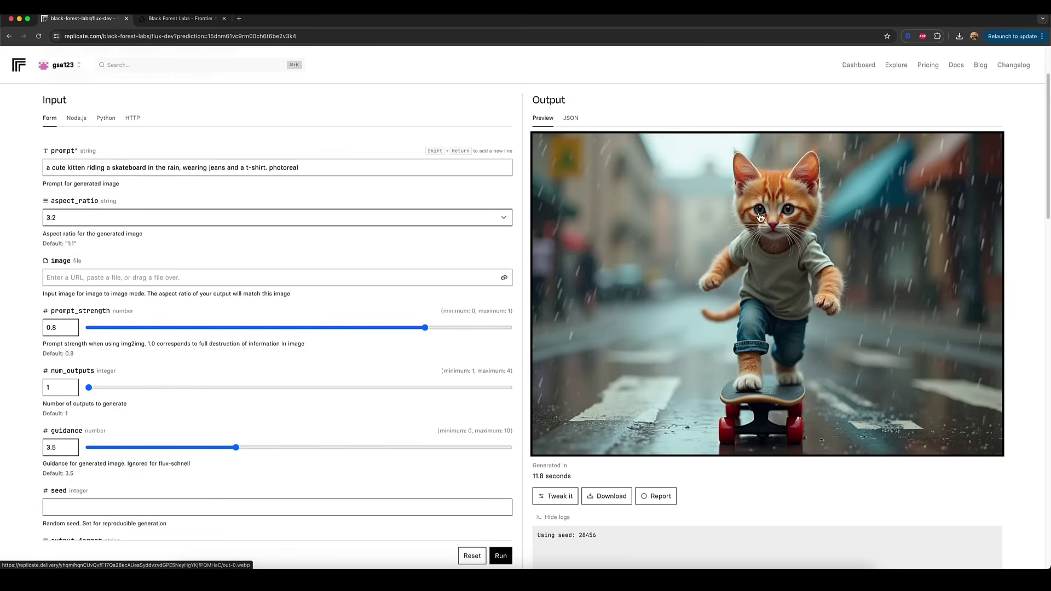
pyautogui.scroll(-3, 761, 218)
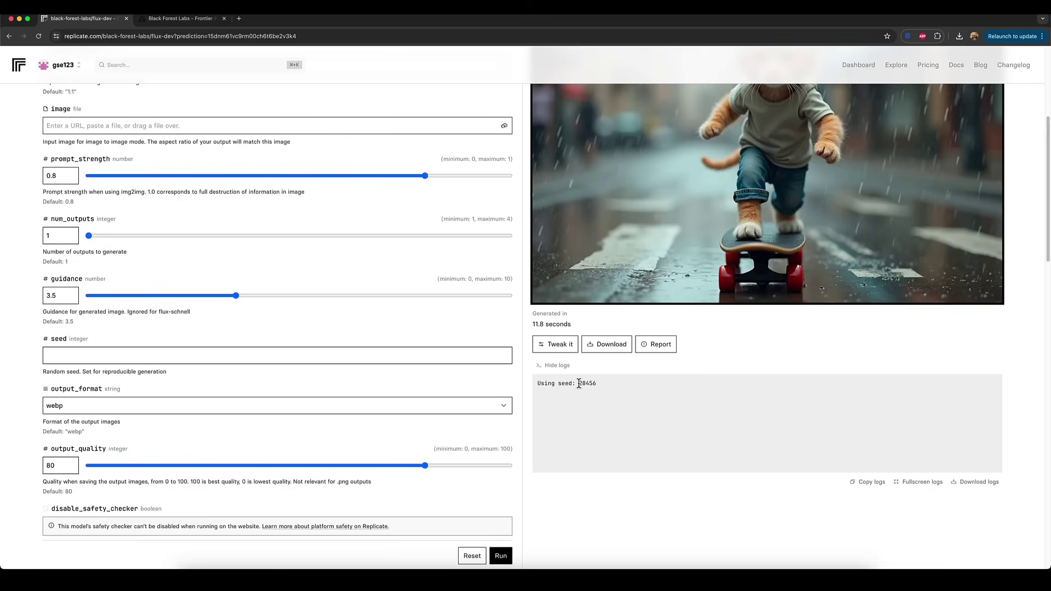
pyautogui.moveTo(579, 383); pyautogui.dragTo(592, 383)
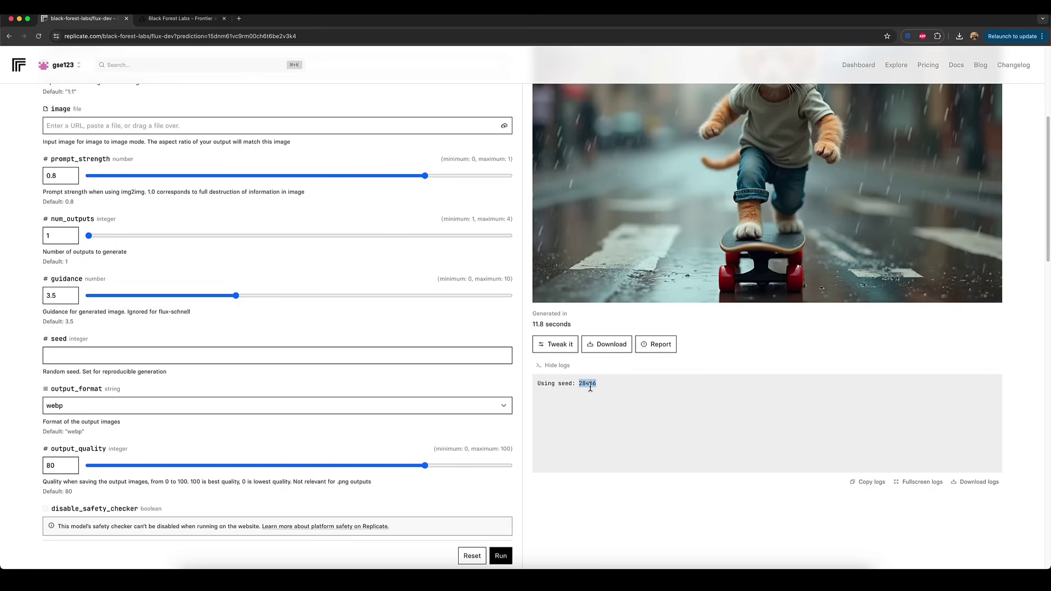
pyautogui.click(78, 357)
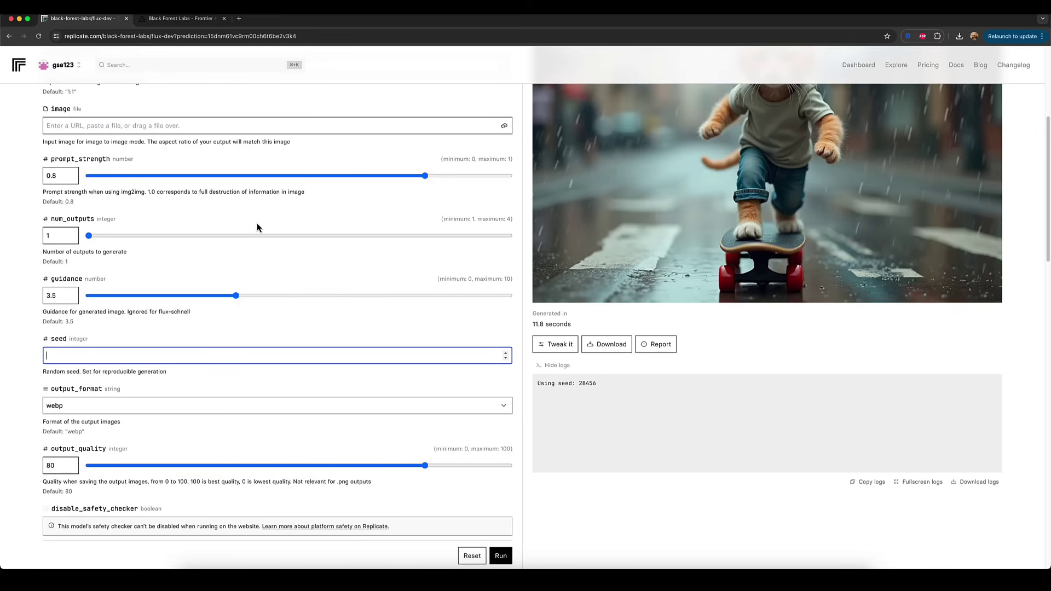
pyautogui.scroll(3, 275, 225)
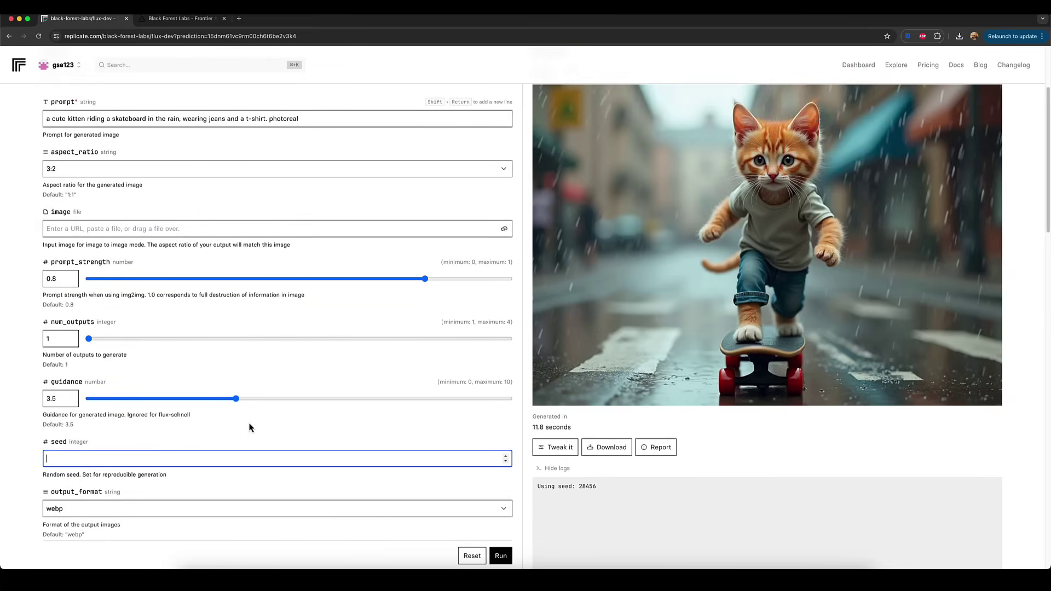
pyautogui.scroll(4, 253, 428)
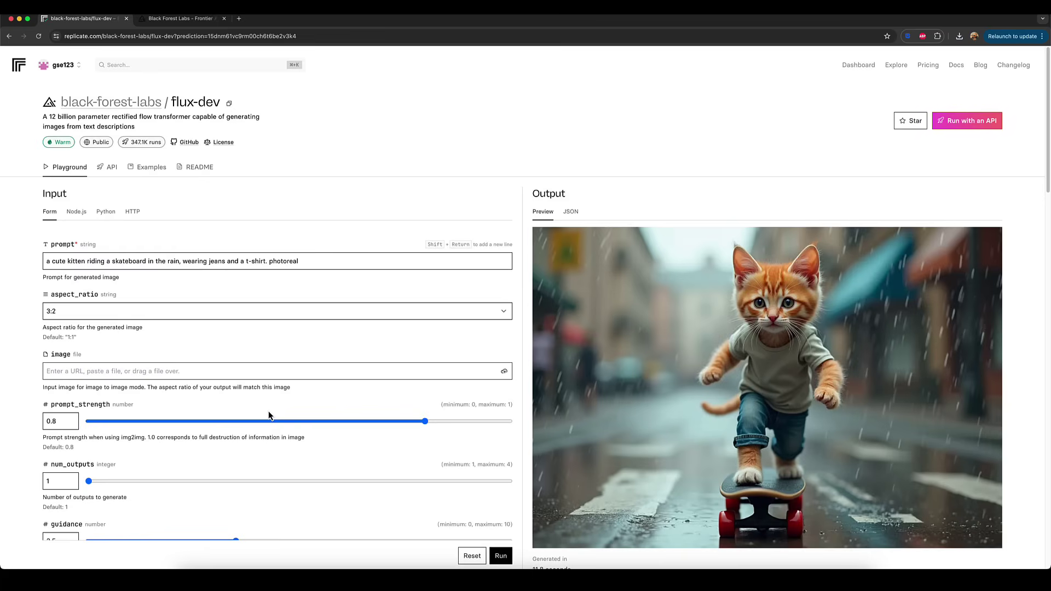
# - Raise num_outputs from 1 to 4
pyautogui.scroll(-2, 240, 416)
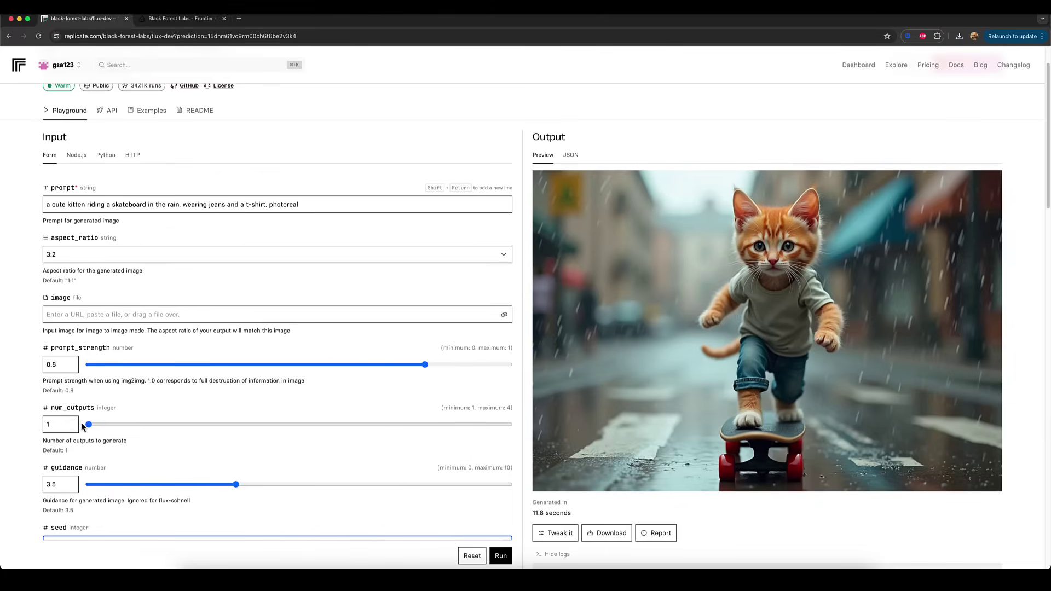
pyautogui.click(89, 426)
pyautogui.moveTo(89, 427); pyautogui.dragTo(452, 430)
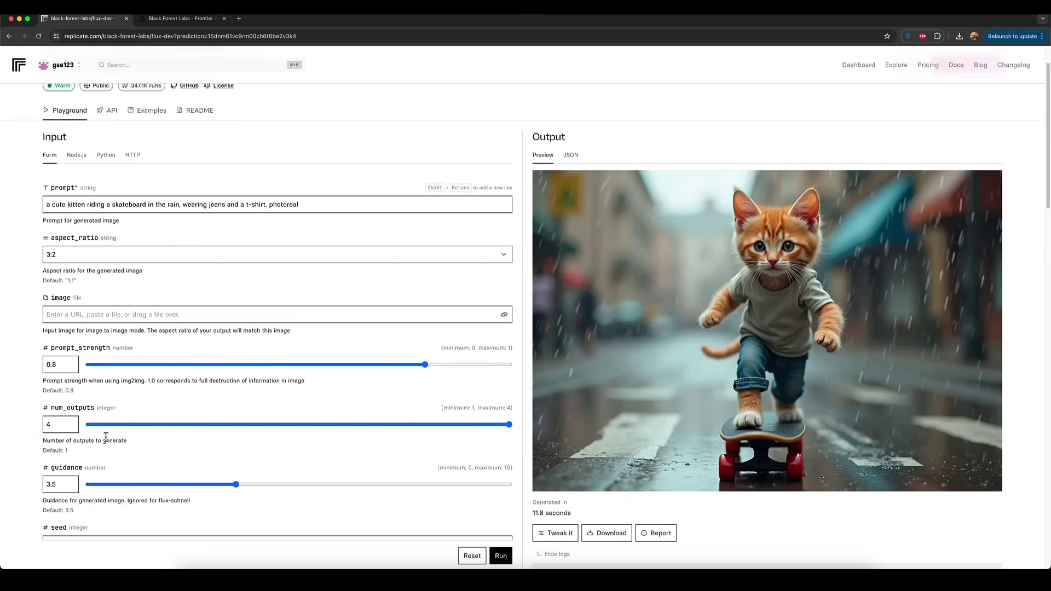
pyautogui.scroll(-4, 299, 309)
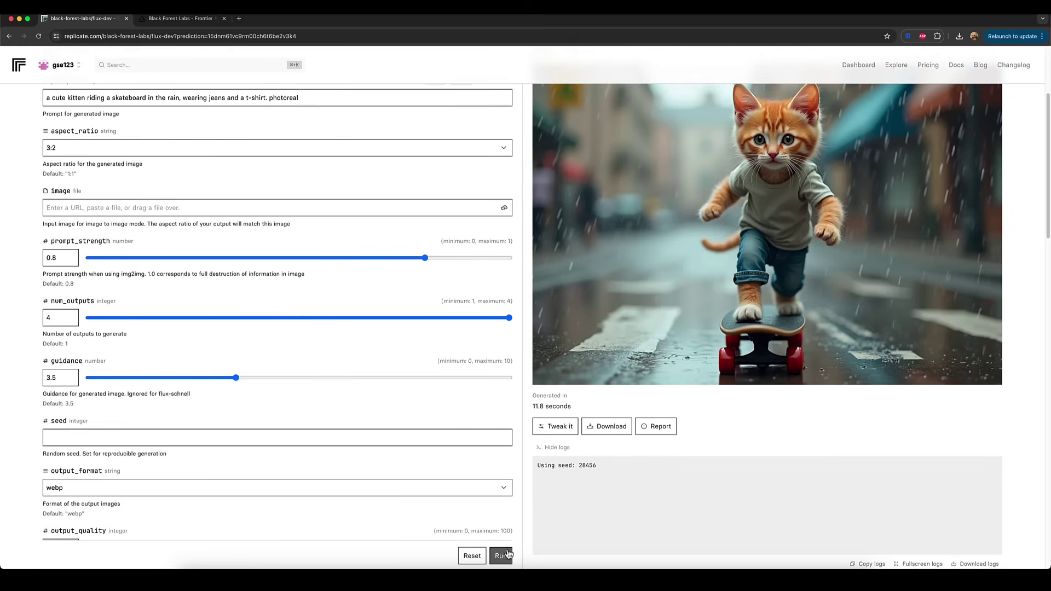
# - Run the prediction and wait for the four skateboarding kitten images
pyautogui.click(499, 556)
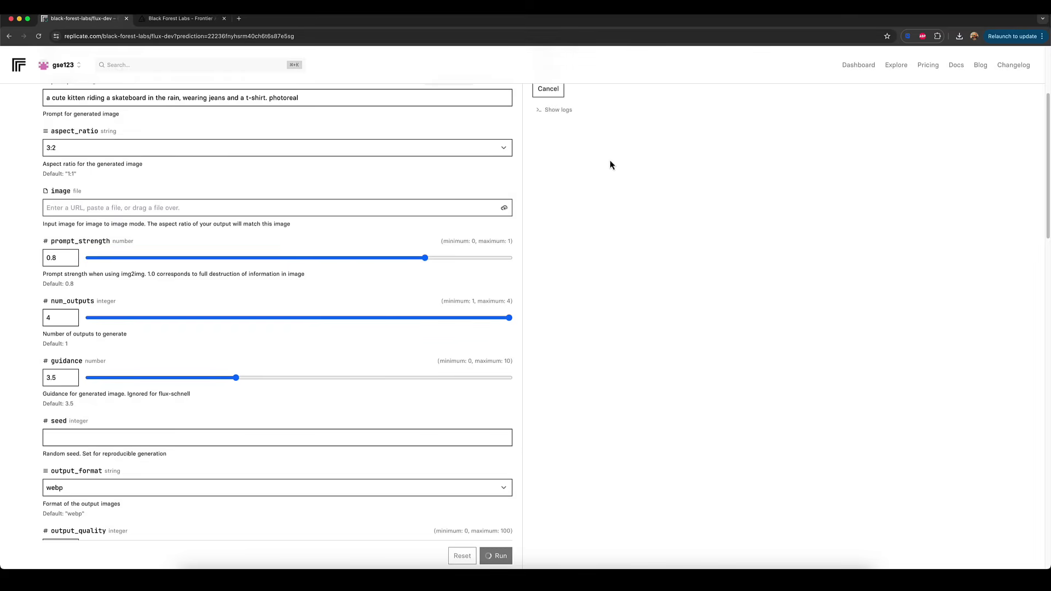
pyautogui.scroll(5, 613, 175)
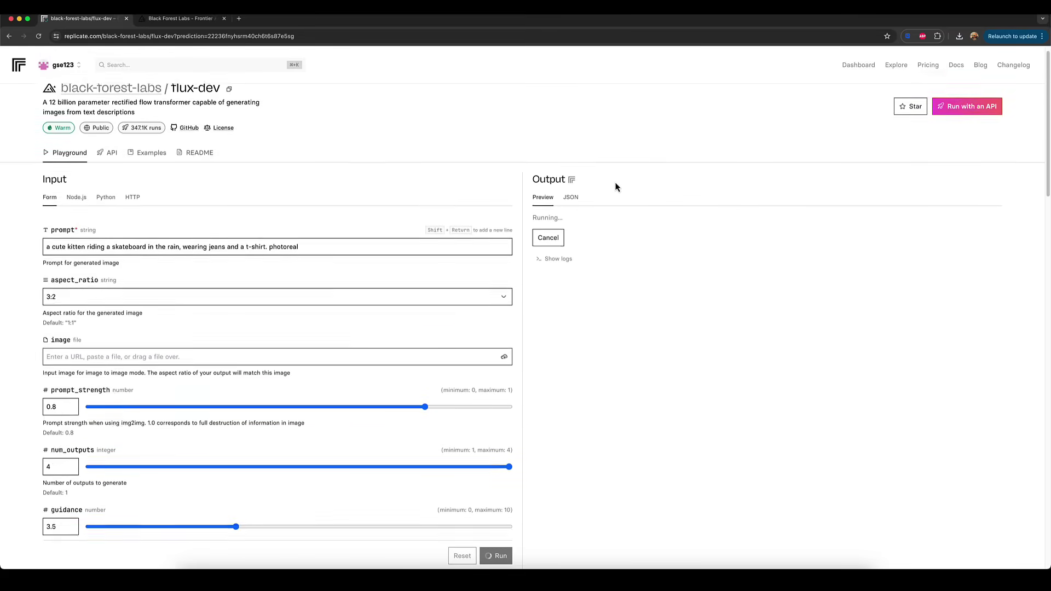
pyautogui.scroll(-3, 615, 187)
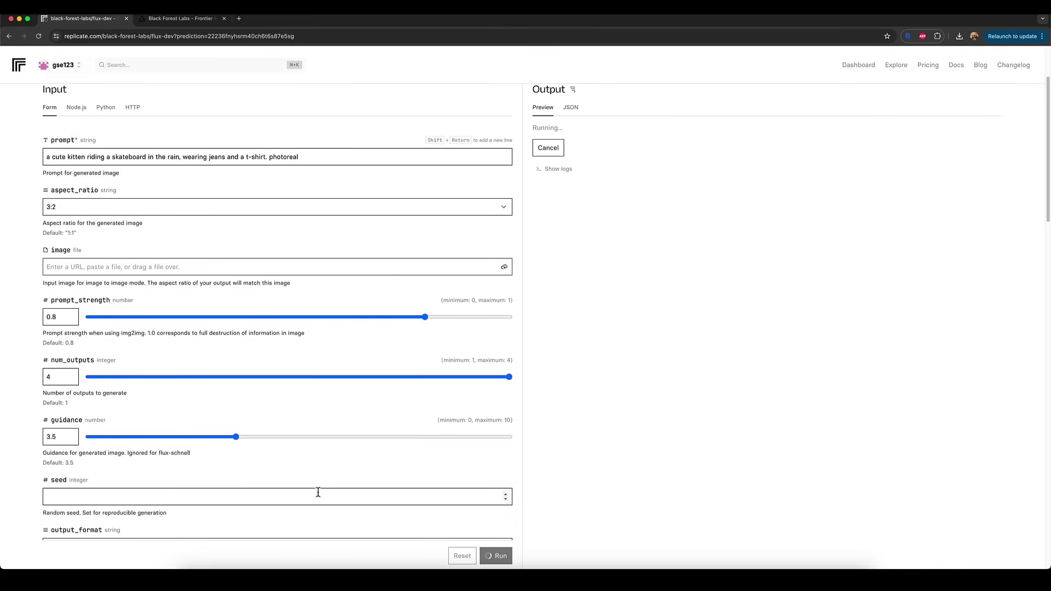
pyautogui.scroll(3, 668, 276)
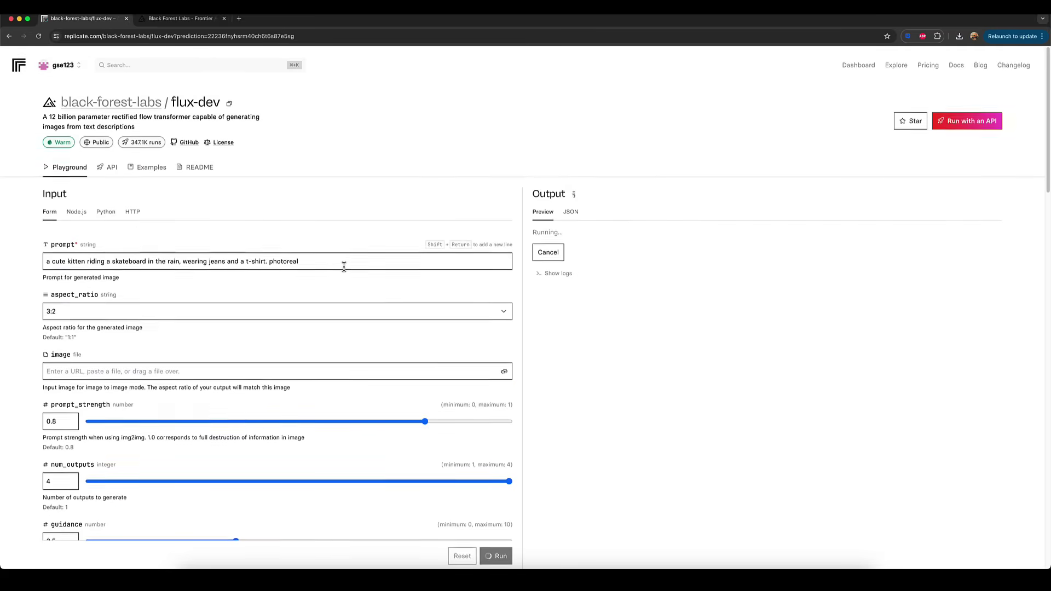
pyautogui.scroll(-5, 609, 274)
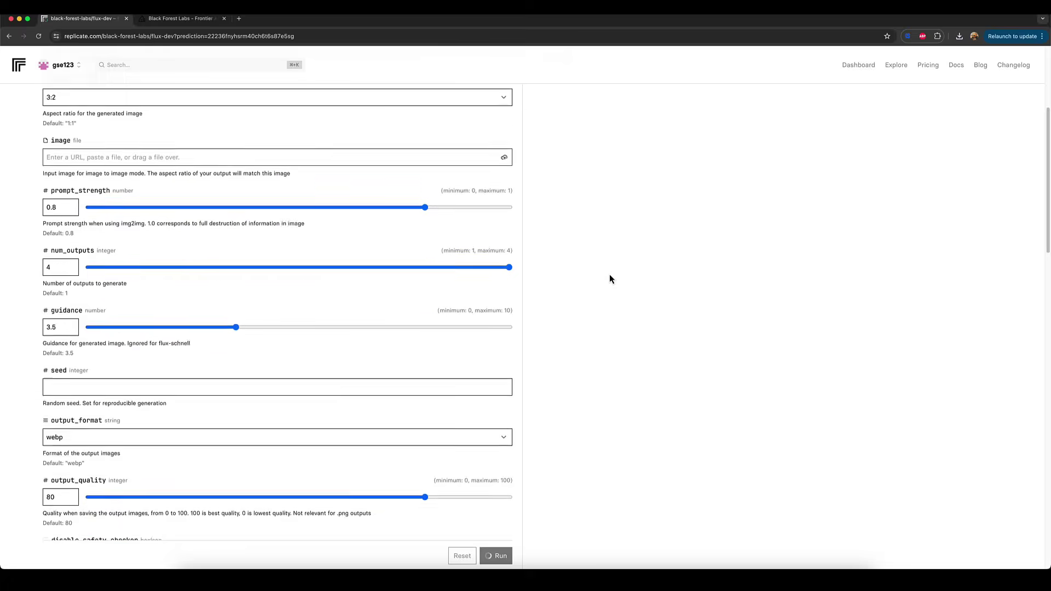
pyautogui.scroll(3, 609, 274)
pyautogui.scroll(-15, 426, 290)
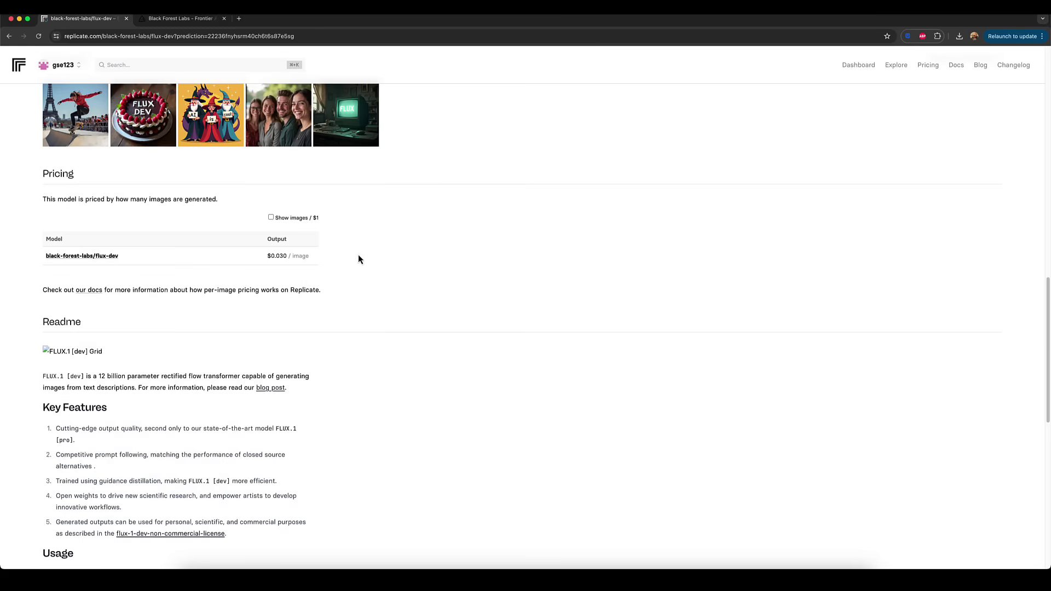
pyautogui.scroll(15, 717, 258)
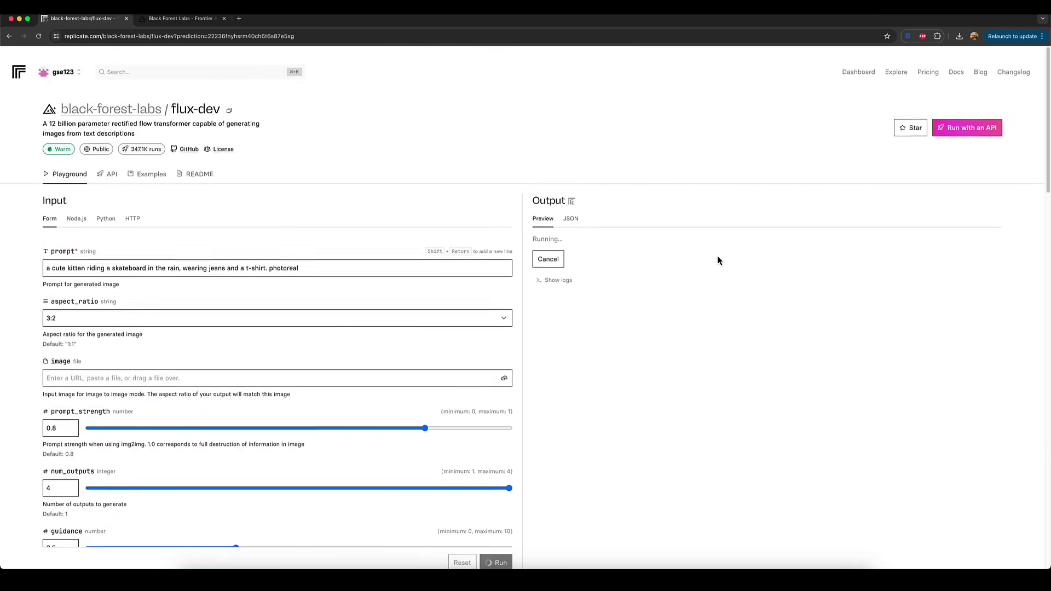
pyautogui.scroll(-3, 718, 256)
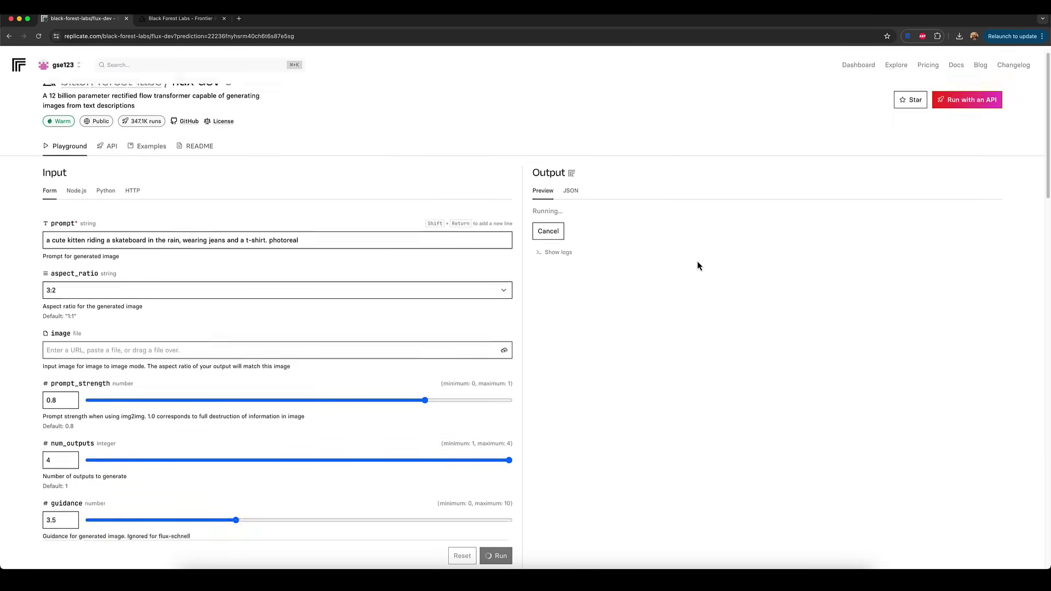
pyautogui.scroll(-3, 657, 267)
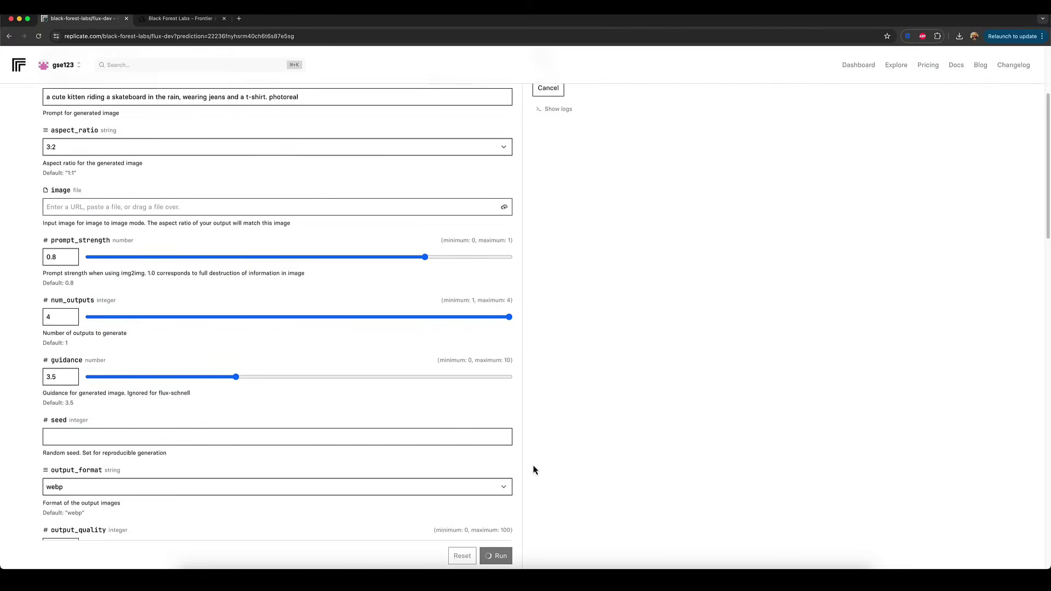
pyautogui.scroll(6, 604, 368)
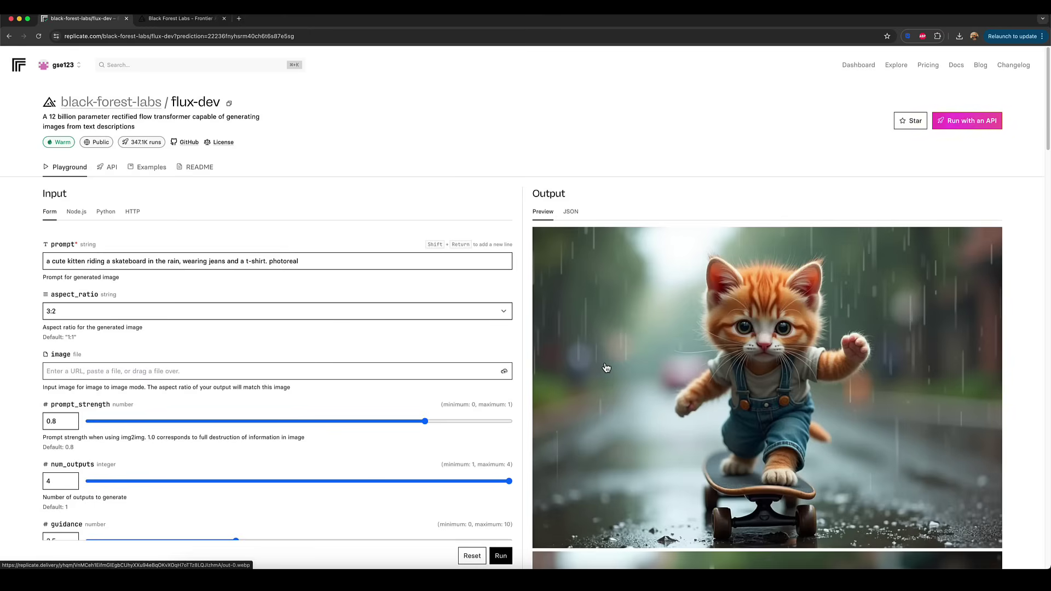
pyautogui.scroll(-3, 836, 339)
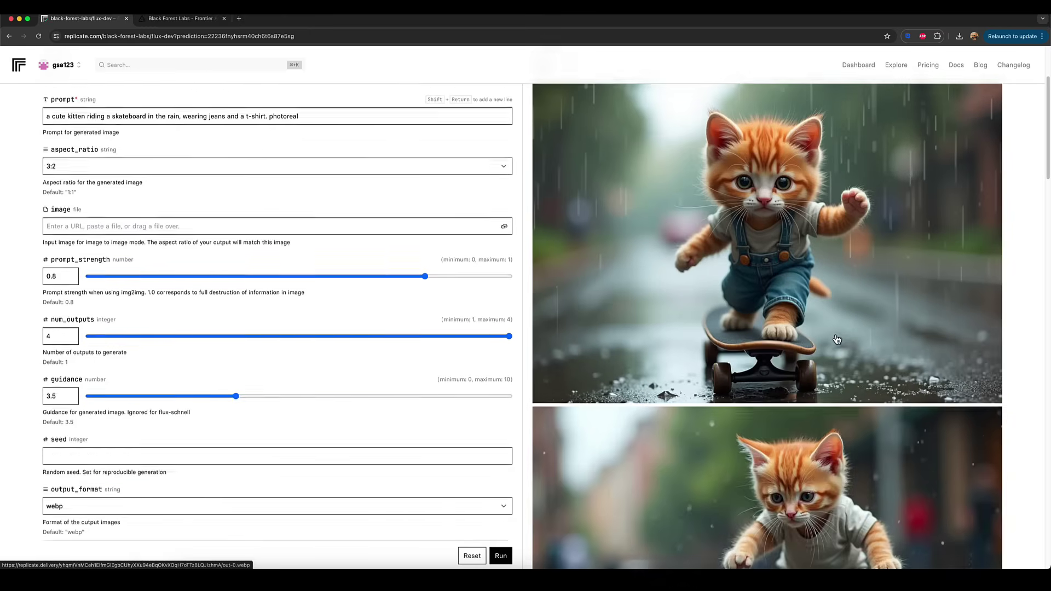
pyautogui.scroll(-4, 837, 340)
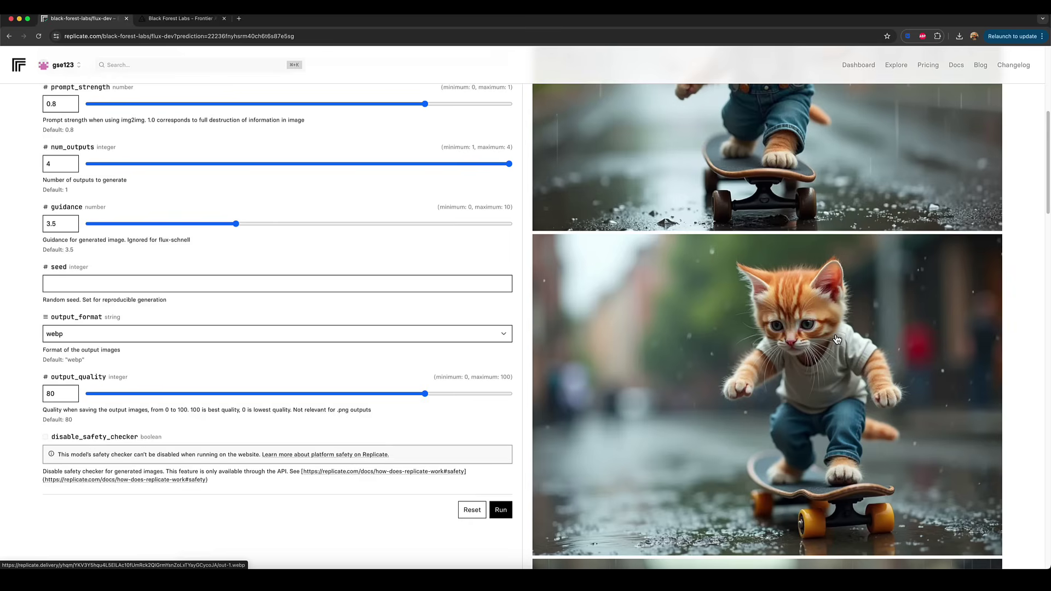
pyautogui.scroll(-7, 815, 337)
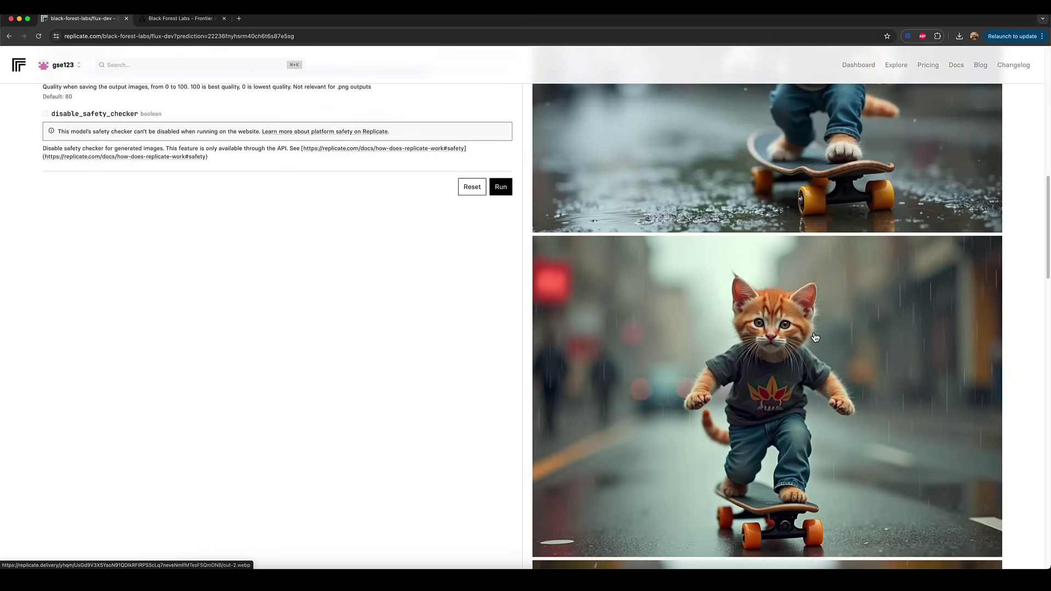
pyautogui.scroll(-7, 815, 337)
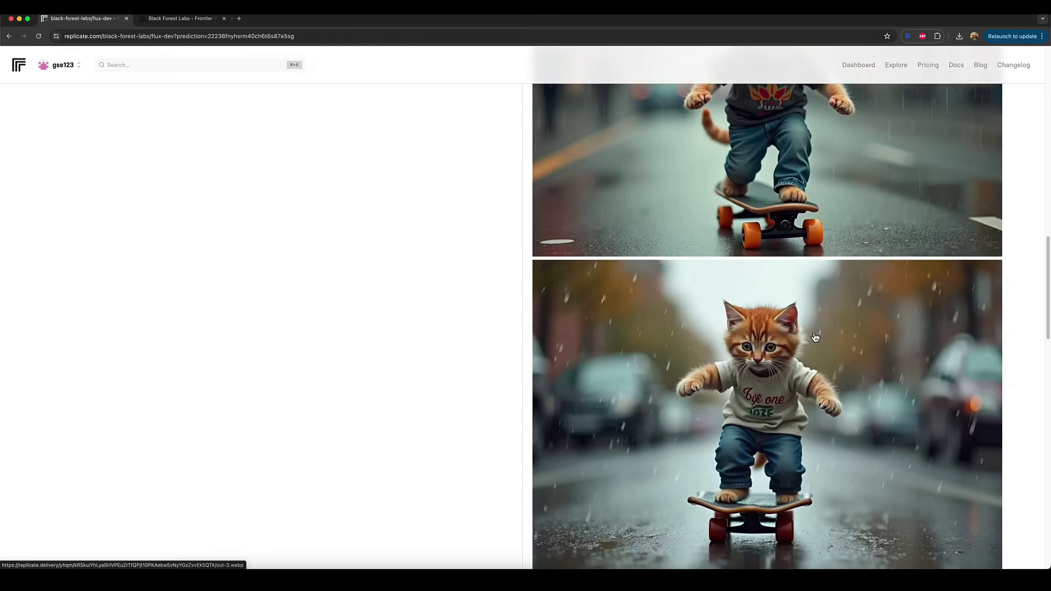
pyautogui.scroll(-2, 815, 337)
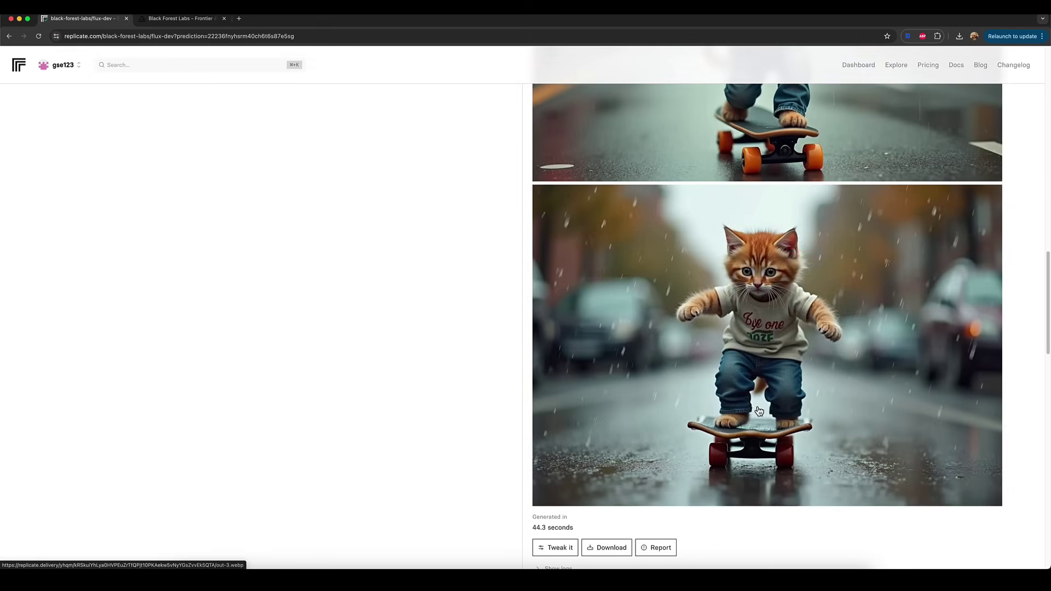
pyautogui.scroll(7, 759, 410)
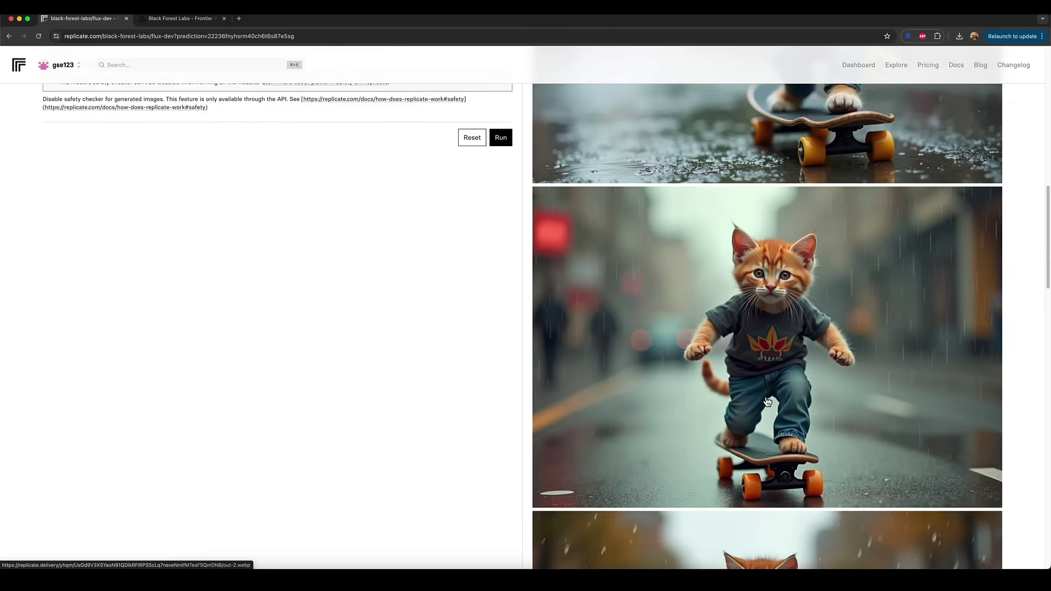
pyautogui.scroll(7, 767, 402)
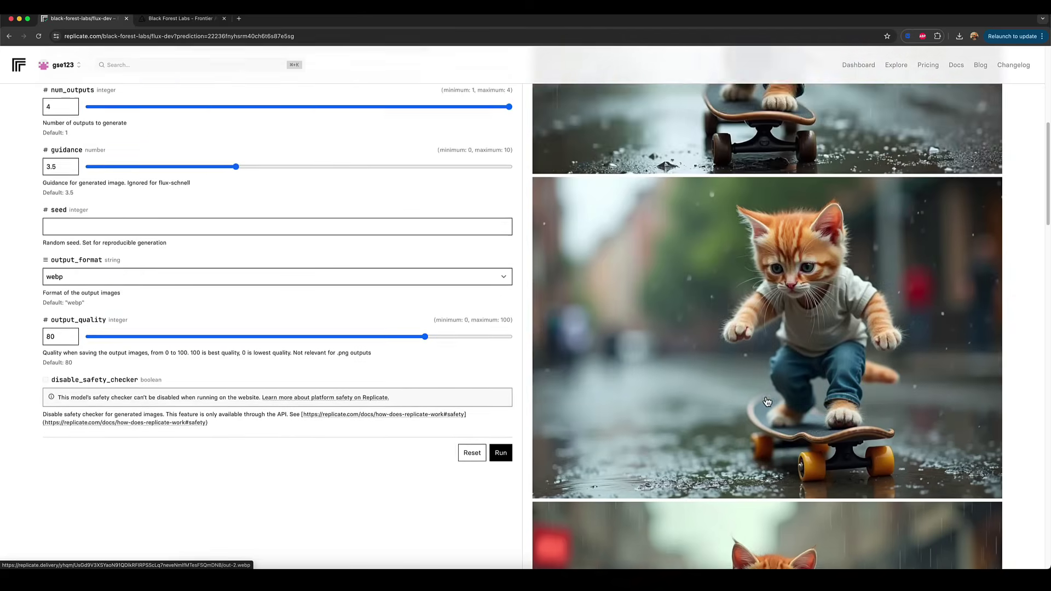
pyautogui.scroll(7, 766, 402)
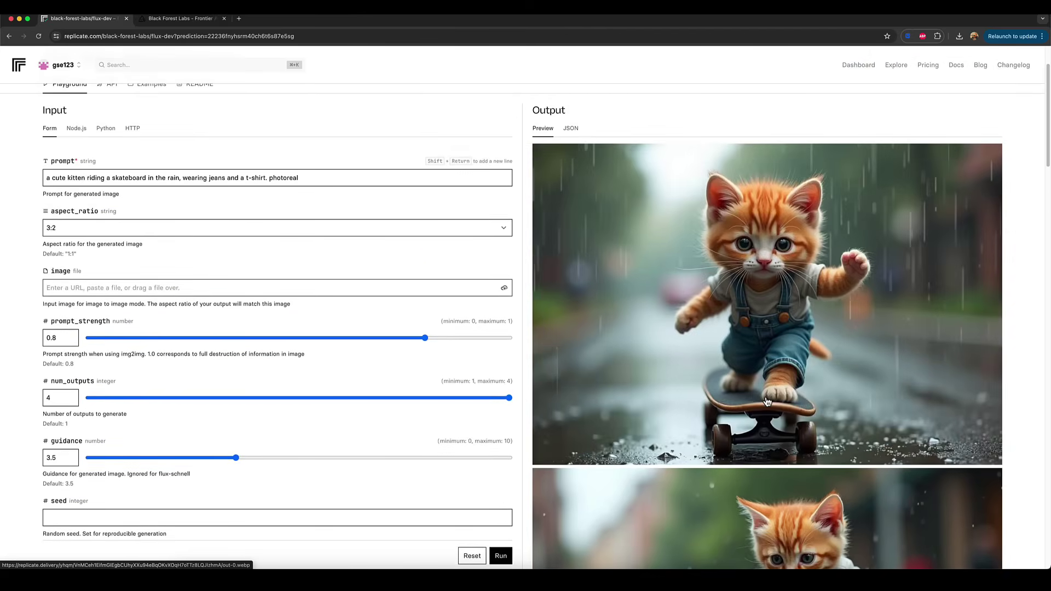